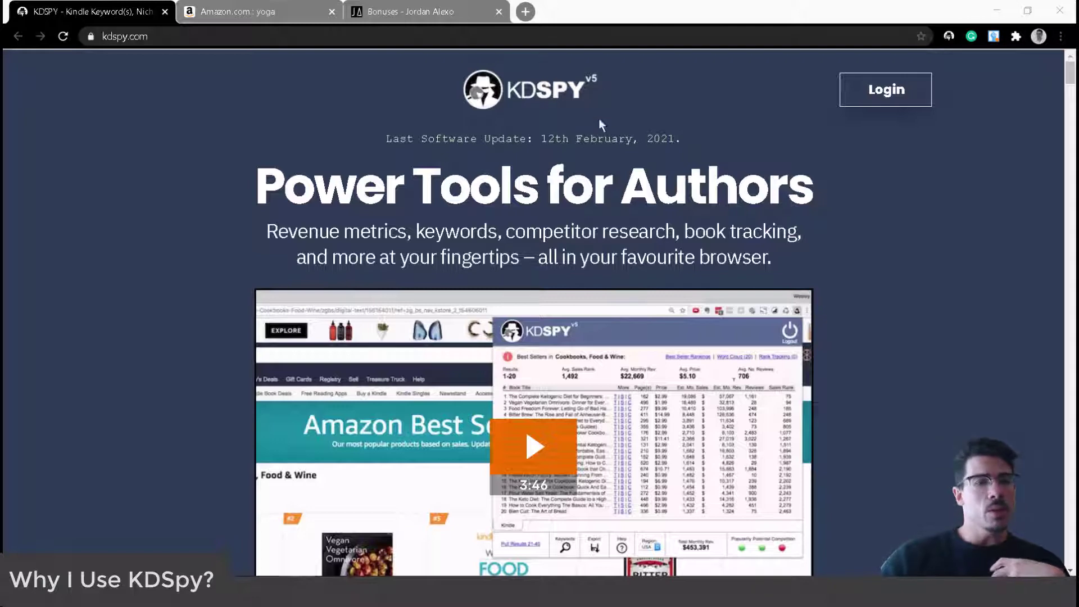
Browse the Kindle Store results for "yoga" on Amazon, examining the listed books and their sales ranks.
{"action": "left_click", "coordinate": [225, 8]}
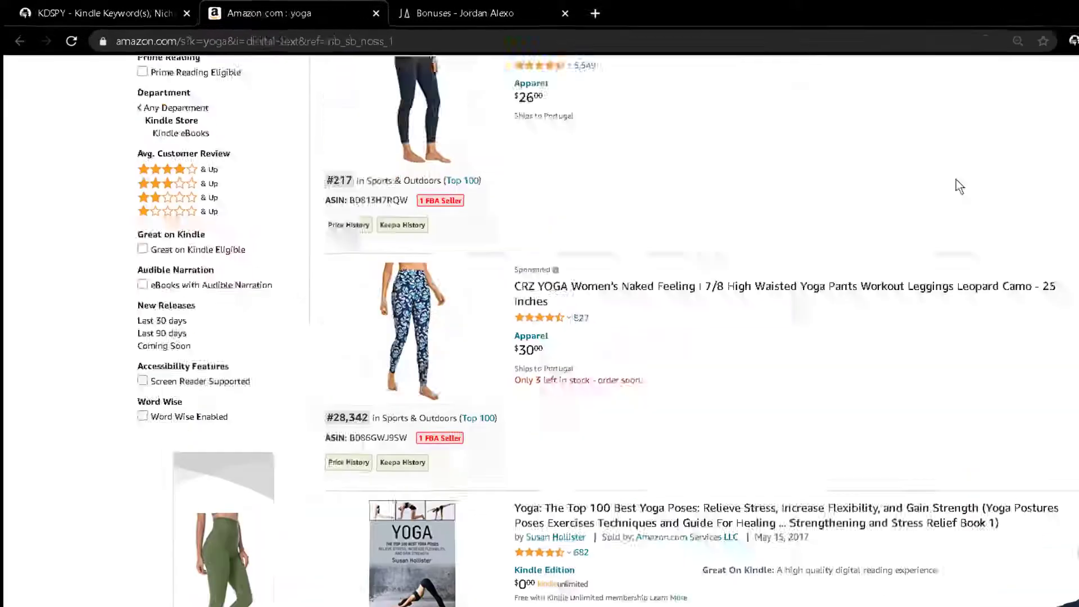
{"action": "scroll", "coordinate": [956, 180], "scroll_direction": "up", "scroll_amount": 3}
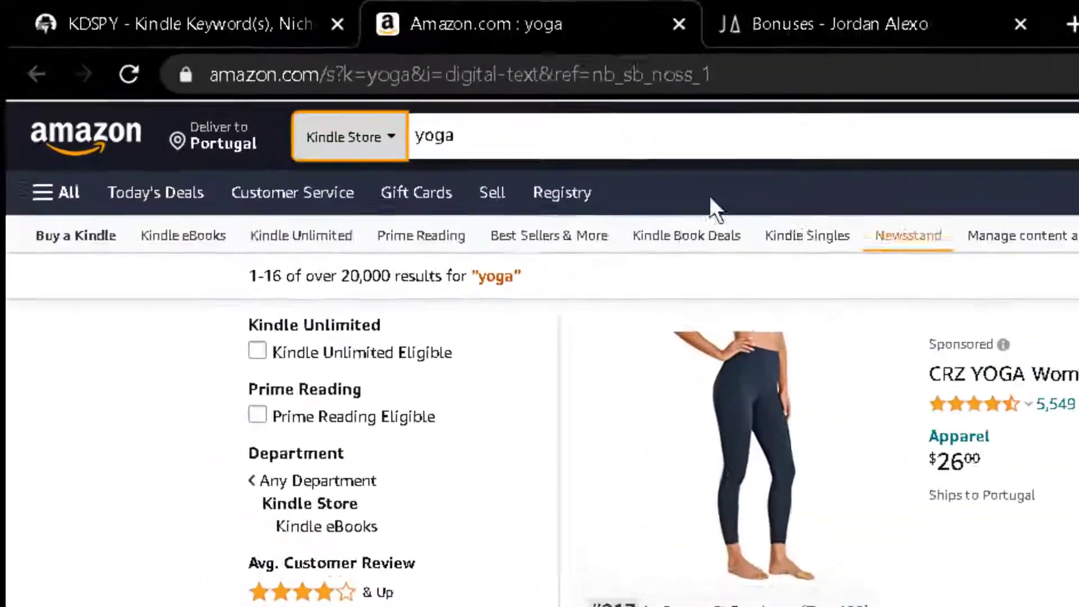
{"action": "left_click_drag", "start_coordinate": [305, 70], "coordinate": [231, 74]}
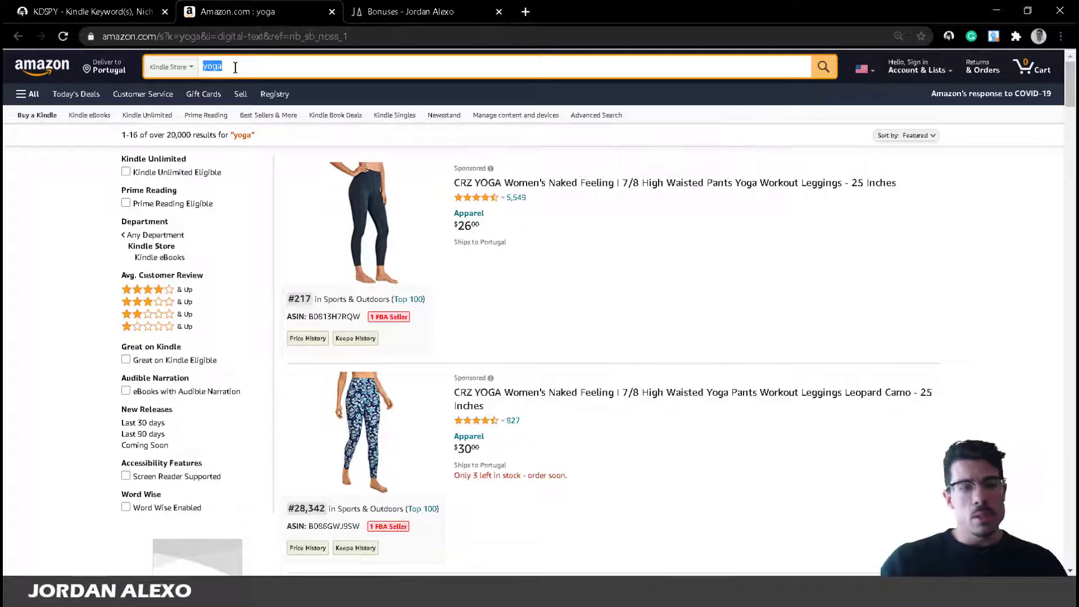
{"action": "scroll", "coordinate": [517, 133], "scroll_direction": "down", "scroll_amount": 6}
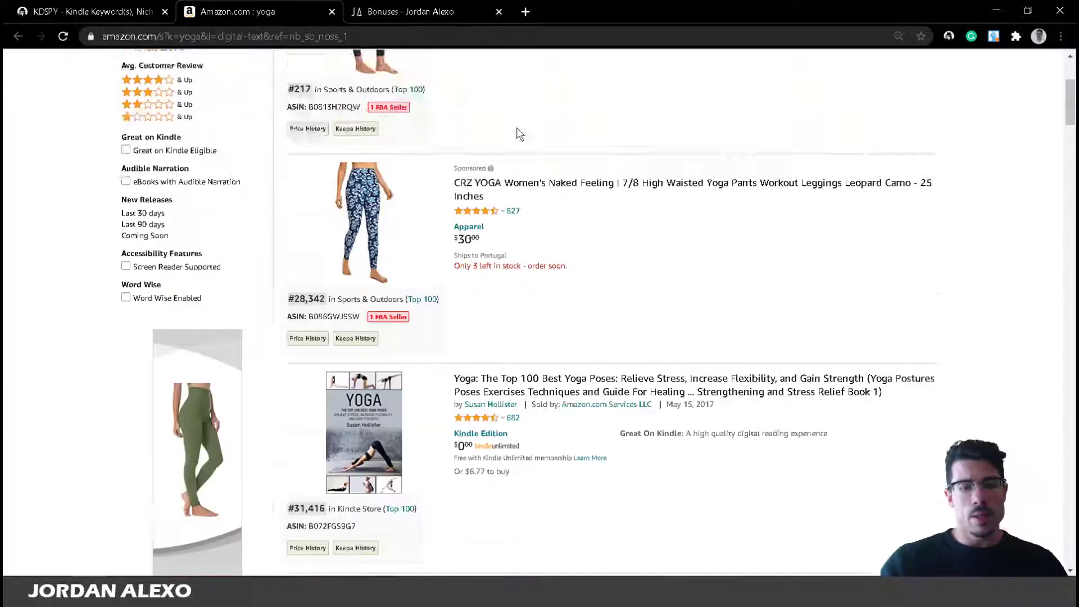
{"action": "scroll", "coordinate": [918, 94], "scroll_direction": "down", "scroll_amount": 1}
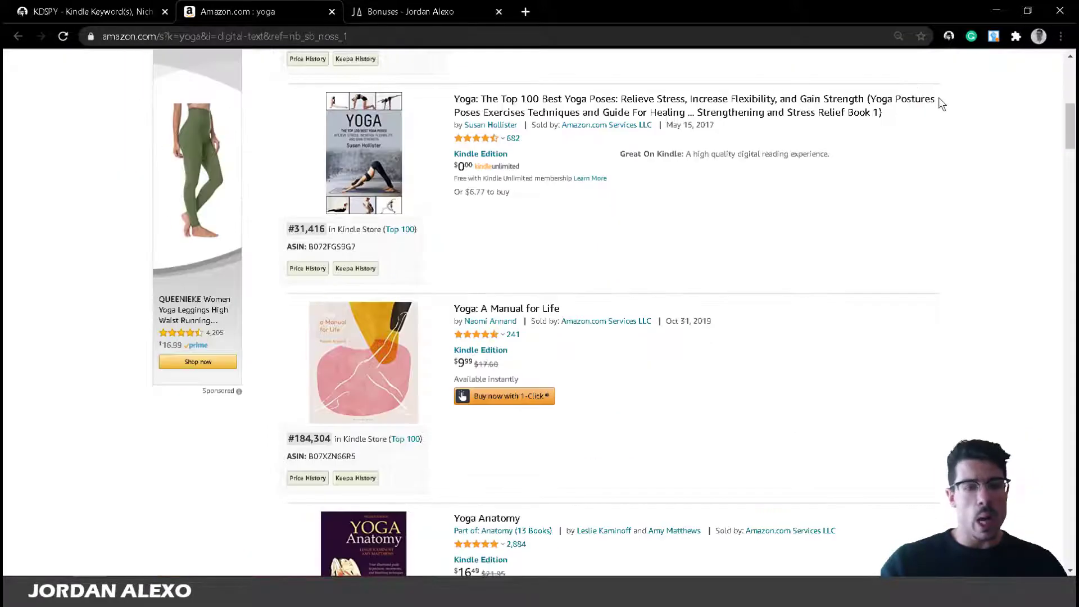
{"action": "scroll", "coordinate": [682, 224], "scroll_direction": "down", "scroll_amount": 2}
{"action": "scroll", "coordinate": [683, 226], "scroll_direction": "down", "scroll_amount": 3}
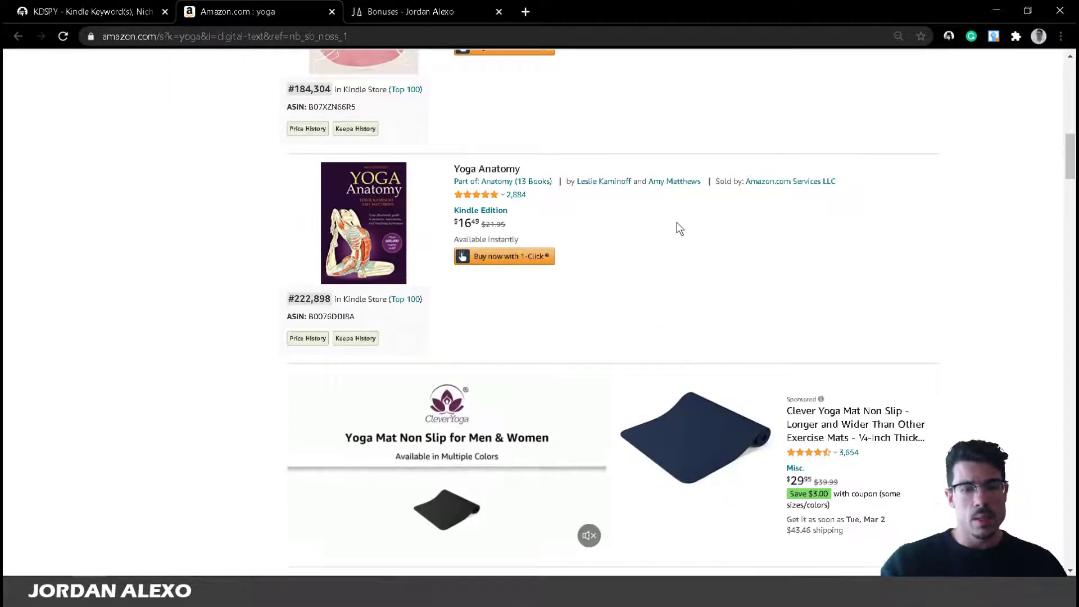
{"action": "scroll", "coordinate": [678, 229], "scroll_direction": "down", "scroll_amount": 4}
{"action": "scroll", "coordinate": [368, 159], "scroll_direction": "up", "scroll_amount": 4}
Examine the rank, price and rating breakdown of "Yoga: The Top 100 Best Yoga Poses" in the results.
{"action": "mouse_move", "coordinate": [371, 181]}
{"action": "scroll", "coordinate": [371, 182], "scroll_direction": "up", "scroll_amount": 6}
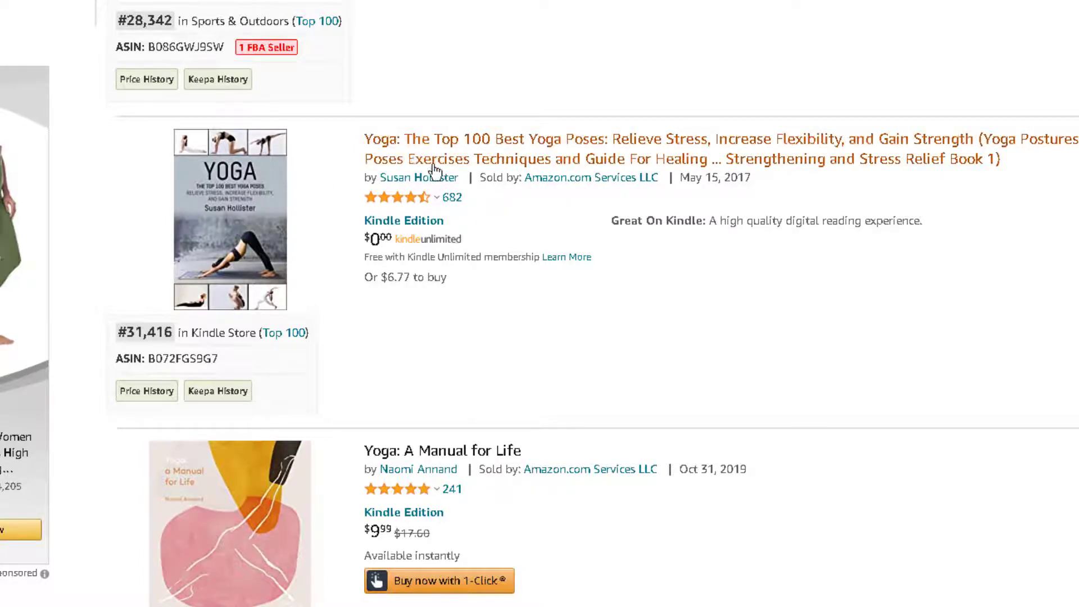
{"action": "scroll", "coordinate": [432, 174], "scroll_direction": "up", "scroll_amount": 2}
{"action": "scroll", "coordinate": [433, 254], "scroll_direction": "up", "scroll_amount": 1}
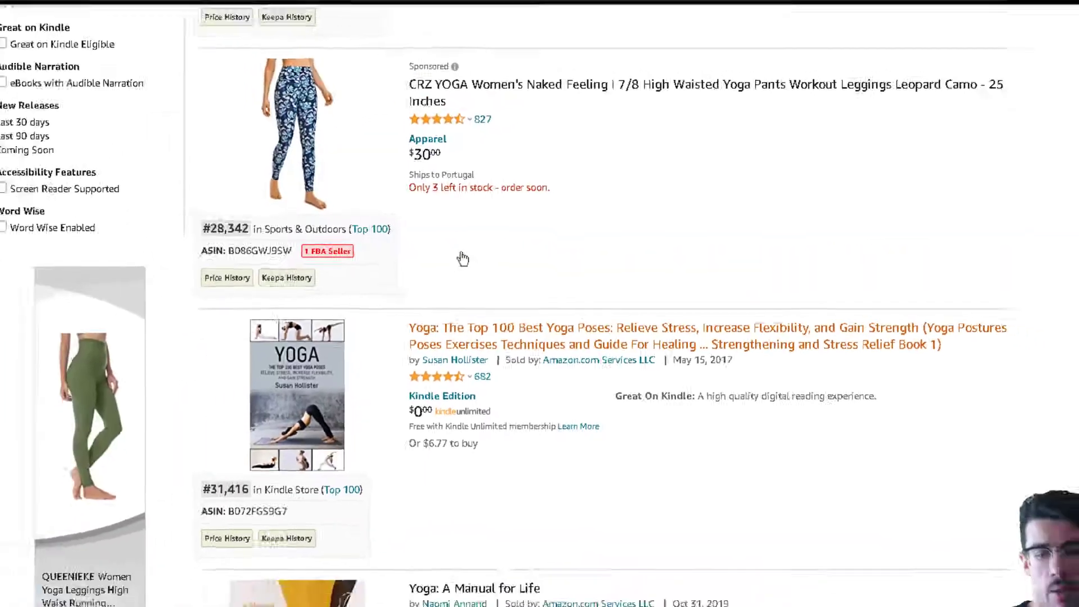
{"action": "scroll", "coordinate": [433, 247], "scroll_direction": "down", "scroll_amount": 3}
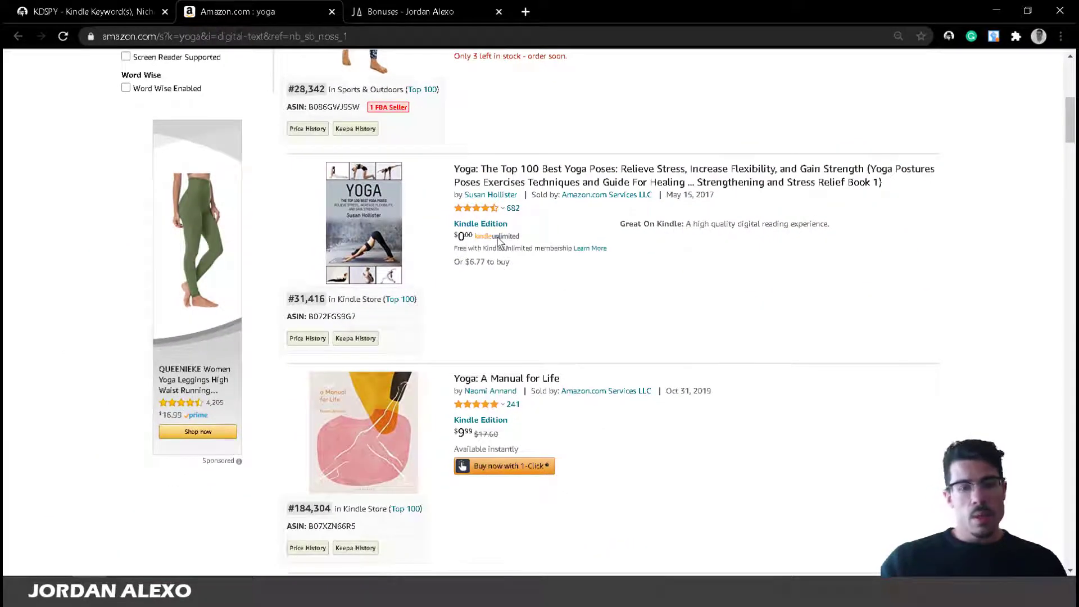
{"action": "mouse_move", "coordinate": [481, 210]}
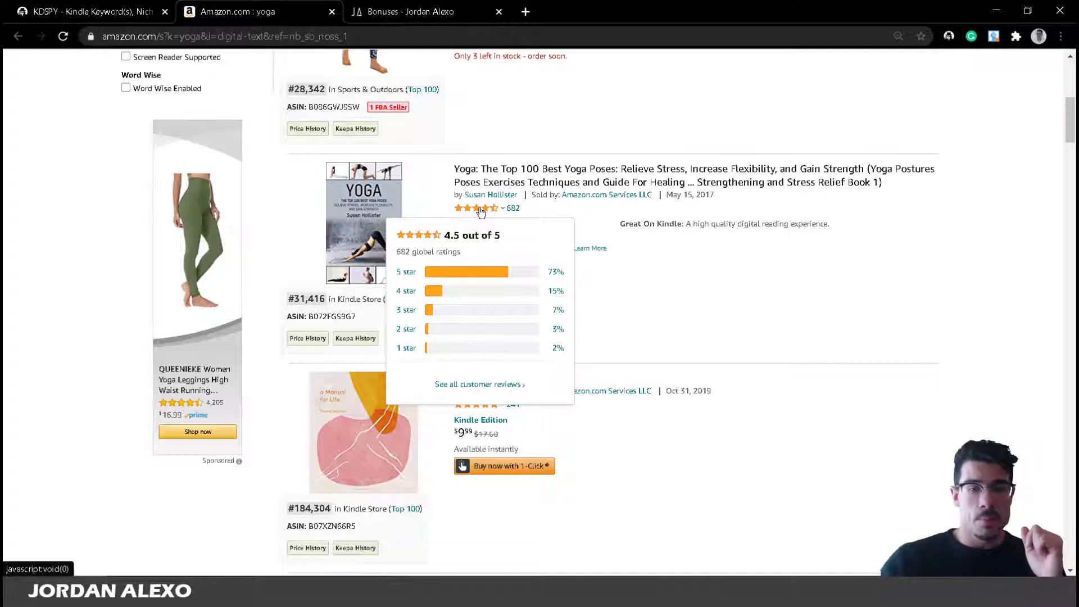
Open "Yoga: The Top 100 Best Yoga Poses", "Yoga: A Manual for Life" and "Yoga Anatomy" each in a new browser tab.
{"action": "right_click", "coordinate": [766, 178]}
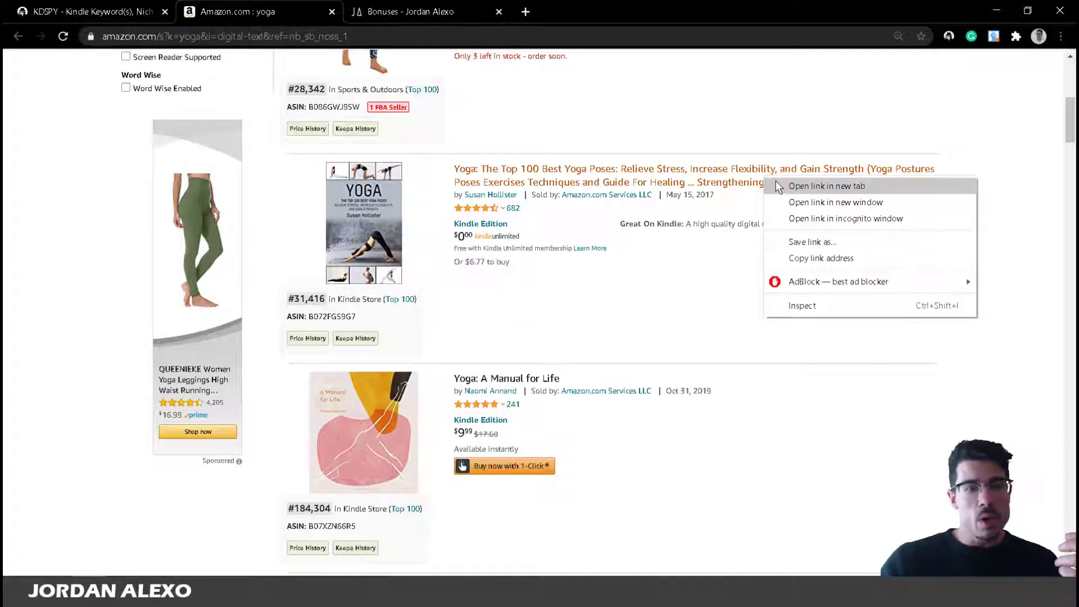
{"action": "left_click", "coordinate": [778, 186]}
{"action": "scroll", "coordinate": [538, 287], "scroll_direction": "down", "scroll_amount": 1}
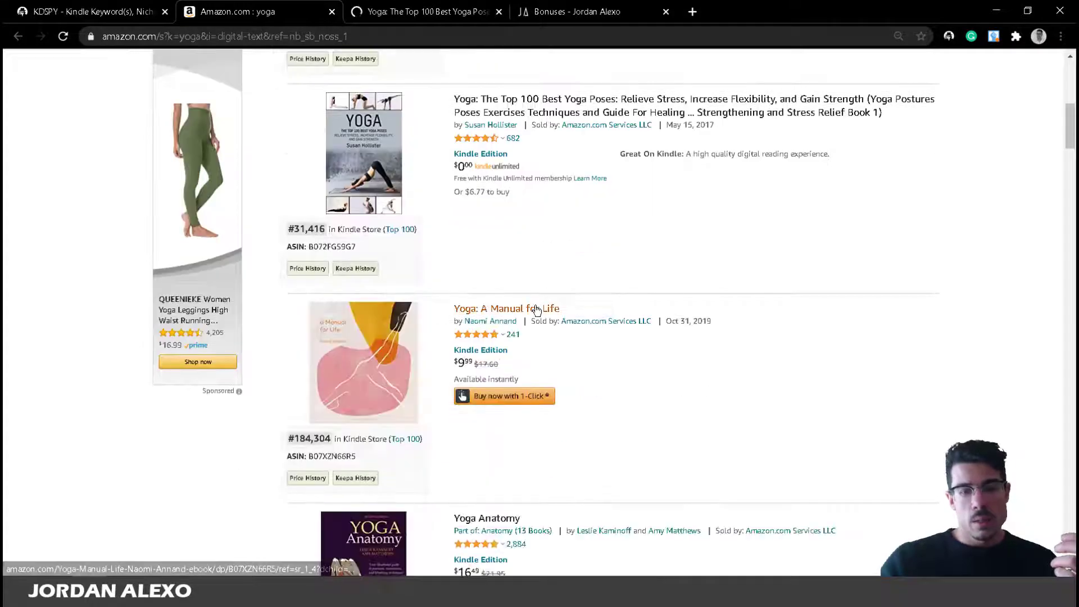
{"action": "right_click", "coordinate": [537, 309]}
{"action": "left_click", "coordinate": [577, 319]}
{"action": "scroll", "coordinate": [572, 345], "scroll_direction": "down", "scroll_amount": 3}
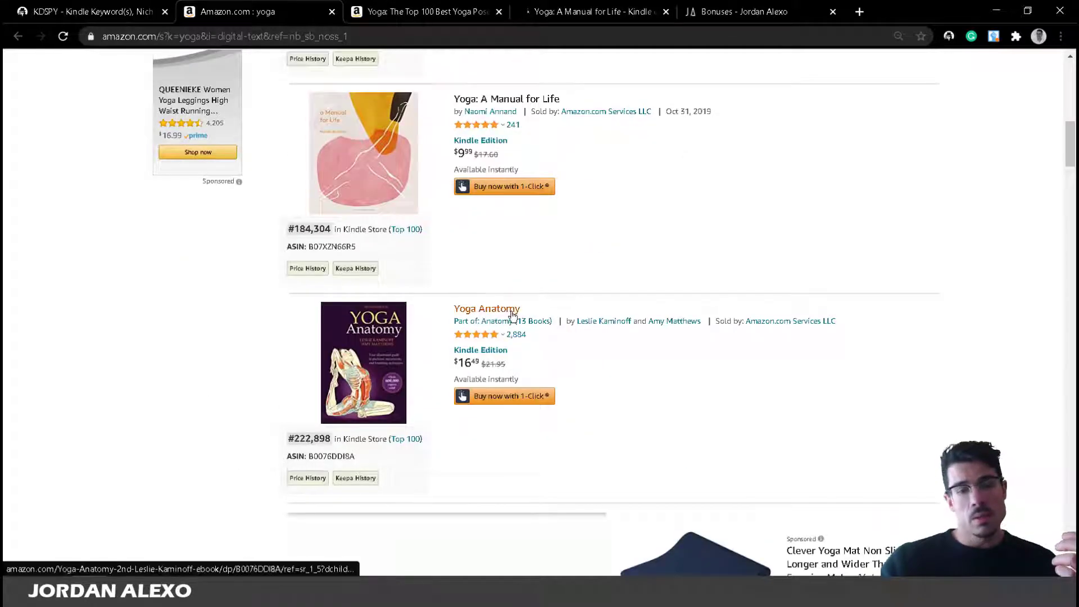
{"action": "right_click", "coordinate": [512, 315]}
{"action": "left_click", "coordinate": [542, 319]}
Skim the remaining yoga results and check the Best Sellers Rank in the product details of "The Top 100 Best Yoga Poses".
{"action": "scroll", "coordinate": [616, 288], "scroll_direction": "down", "scroll_amount": 8}
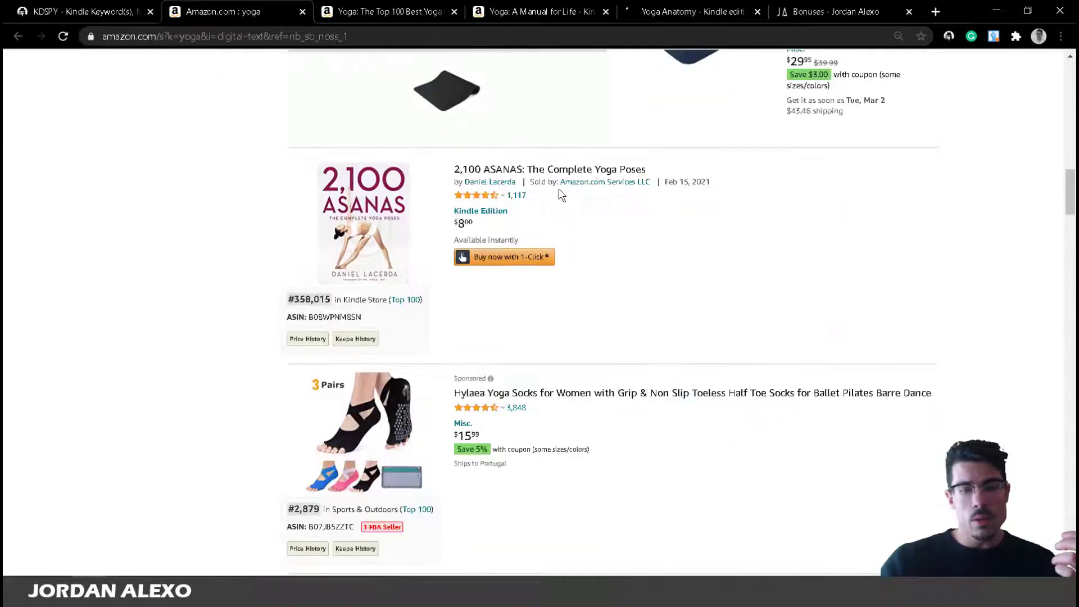
{"action": "scroll", "coordinate": [585, 414], "scroll_direction": "down", "scroll_amount": 4}
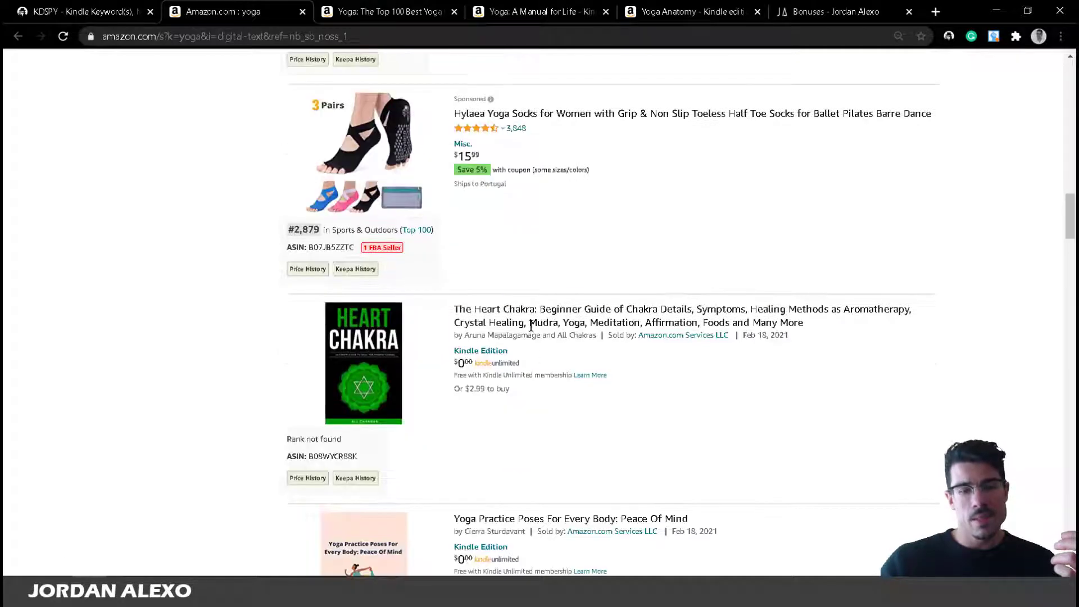
{"action": "scroll", "coordinate": [562, 337], "scroll_direction": "up", "scroll_amount": 1}
{"action": "scroll", "coordinate": [590, 376], "scroll_direction": "down", "scroll_amount": 3}
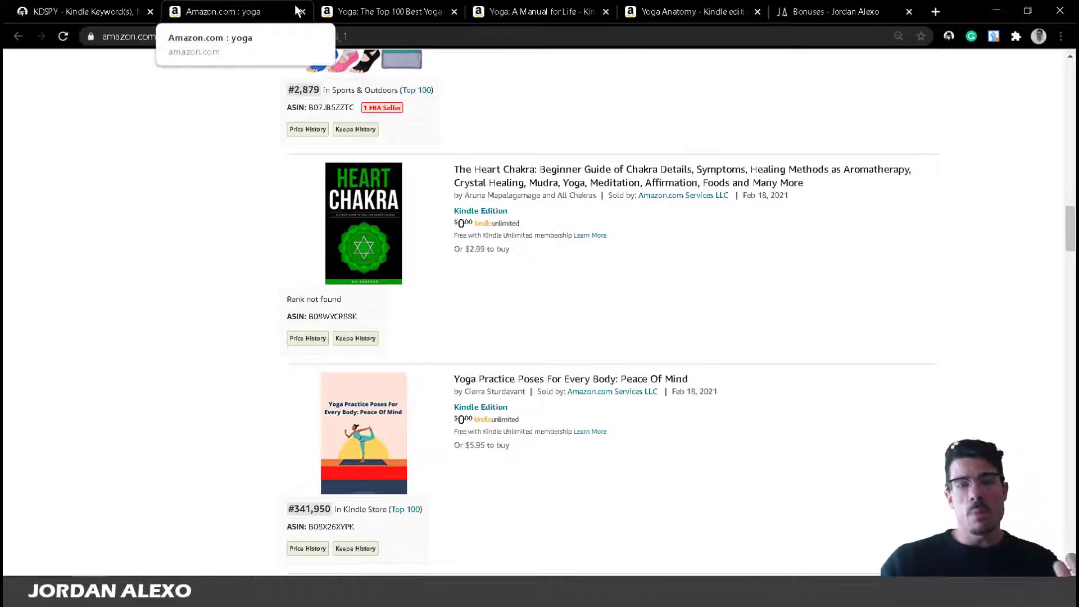
{"action": "left_click", "coordinate": [387, 12]}
{"action": "scroll", "coordinate": [432, 191], "scroll_direction": "down", "scroll_amount": 3}
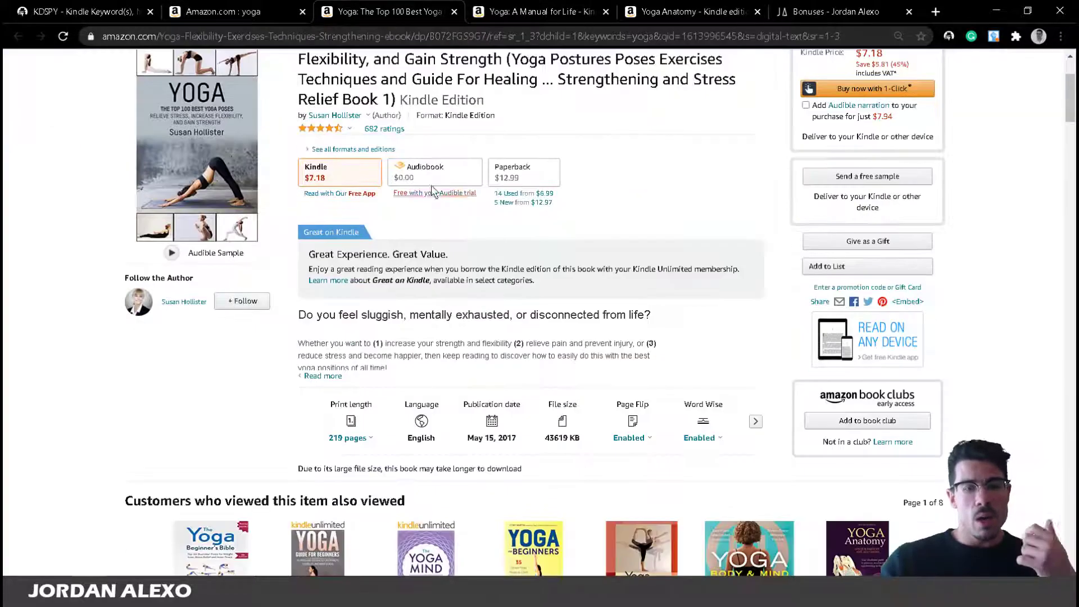
{"action": "scroll", "coordinate": [432, 191], "scroll_direction": "down", "scroll_amount": 10}
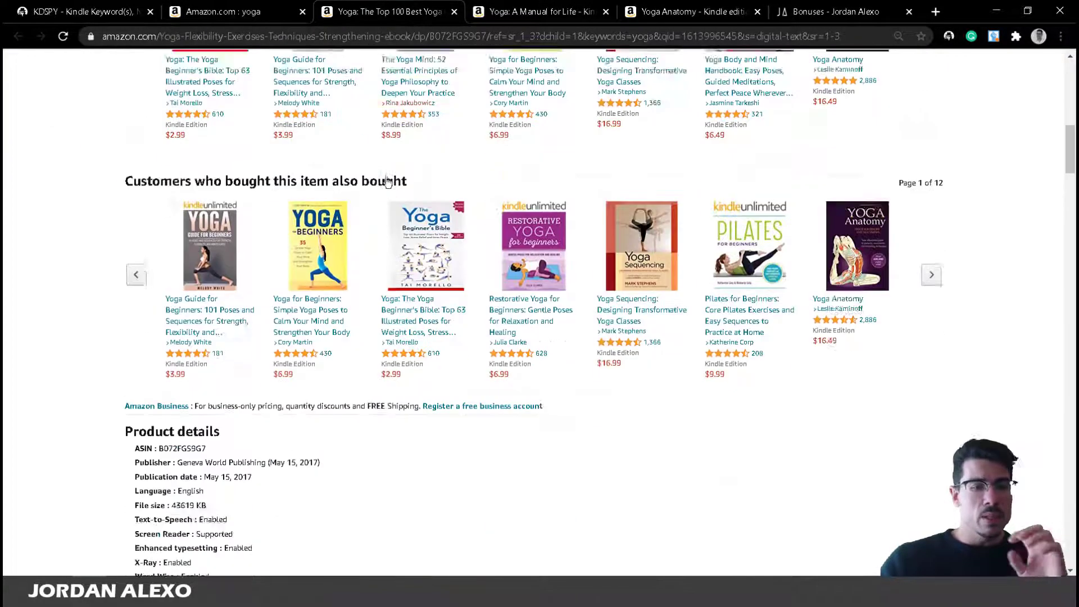
{"action": "scroll", "coordinate": [387, 181], "scroll_direction": "down", "scroll_amount": 3}
{"action": "scroll", "coordinate": [219, 402], "scroll_direction": "down", "scroll_amount": 1}
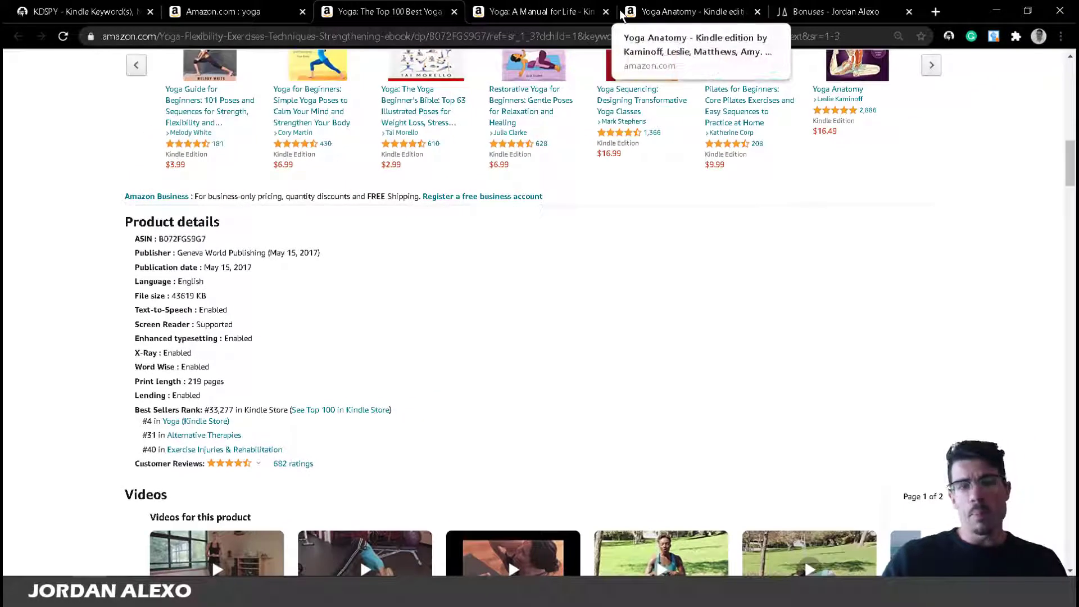
Check the Best Sellers Rank in the product details of "Yoga: A Manual for Life" and "Yoga Anatomy".
{"action": "left_click", "coordinate": [569, 5]}
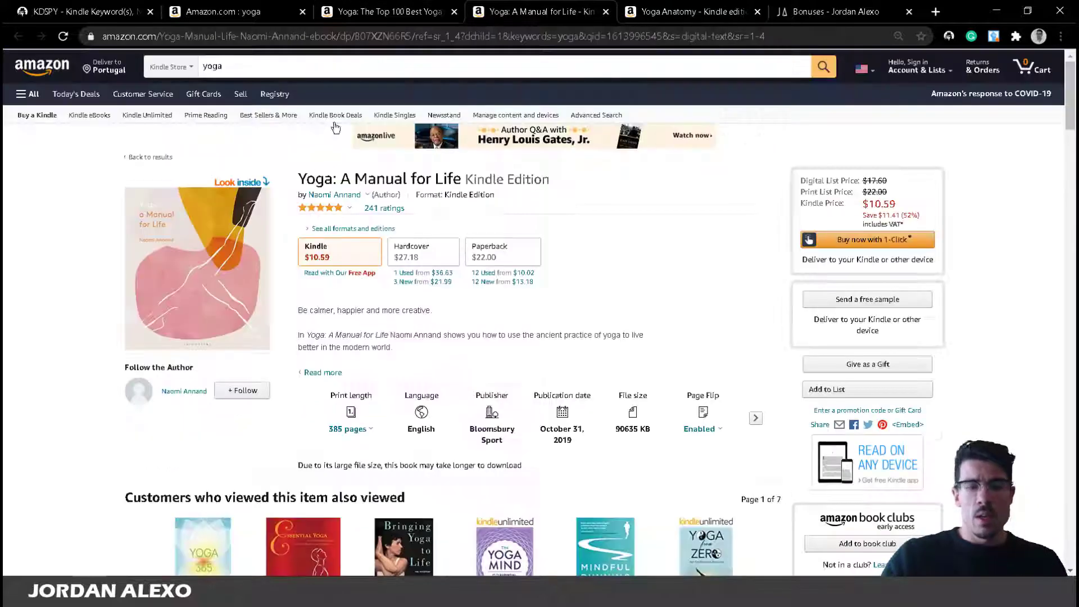
{"action": "scroll", "coordinate": [315, 440], "scroll_direction": "down", "scroll_amount": 20}
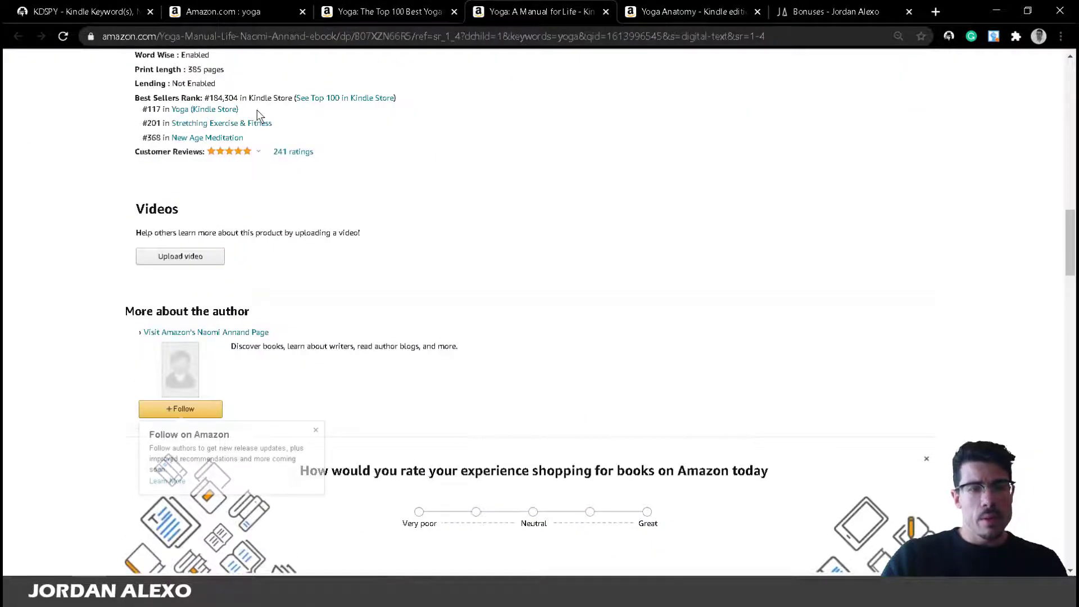
{"action": "scroll", "coordinate": [259, 118], "scroll_direction": "up", "scroll_amount": 4}
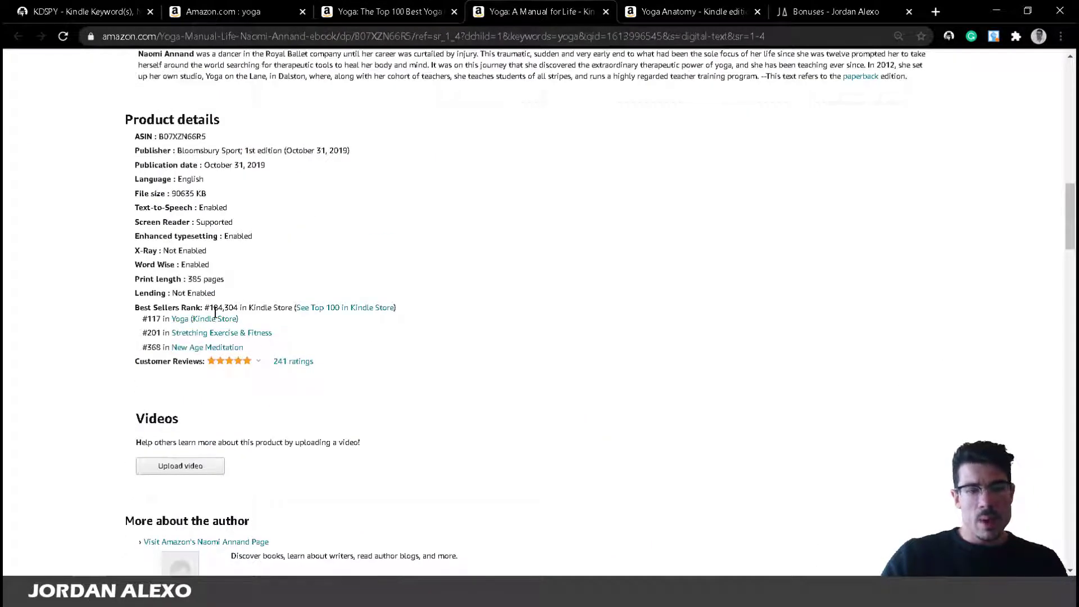
{"action": "left_click", "coordinate": [663, 7]}
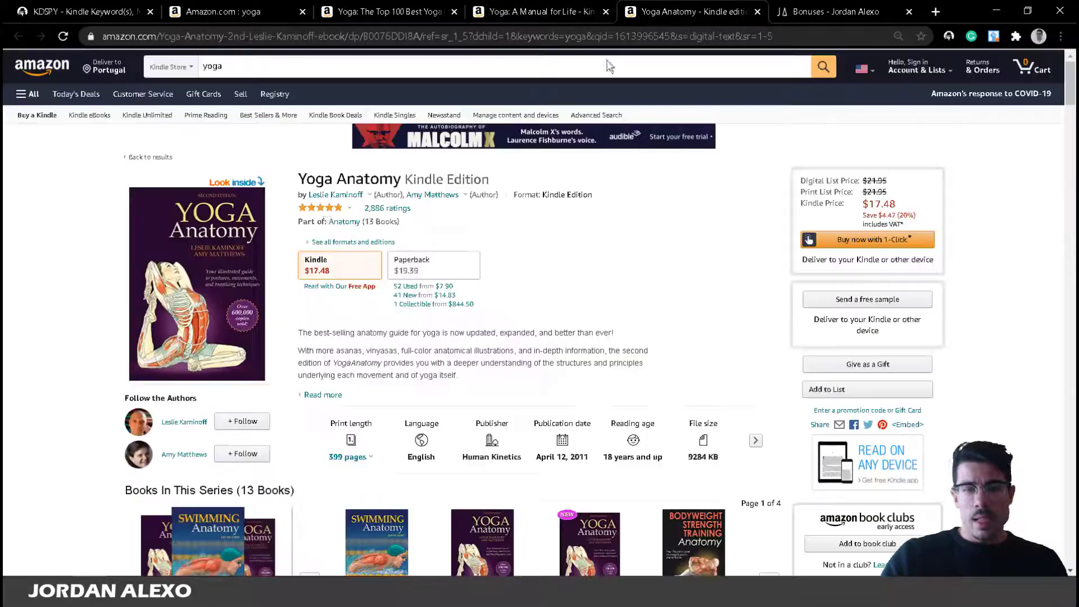
{"action": "scroll", "coordinate": [280, 413], "scroll_direction": "down", "scroll_amount": 15}
{"action": "scroll", "coordinate": [280, 413], "scroll_direction": "down", "scroll_amount": 5}
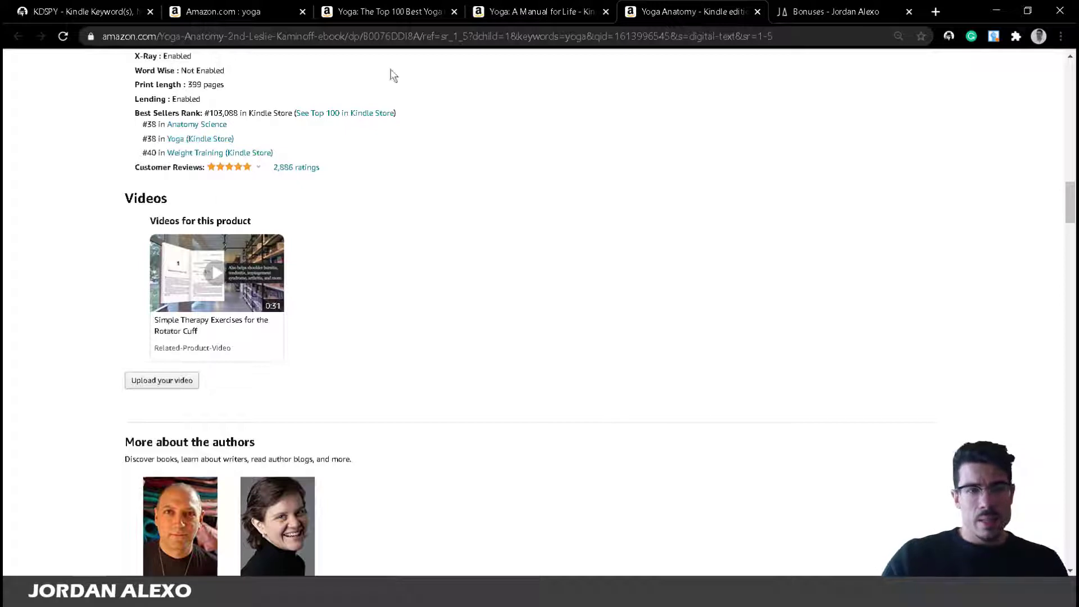
Close the three opened book pages and return to the yoga search results.
{"action": "left_click", "coordinate": [451, 12]}
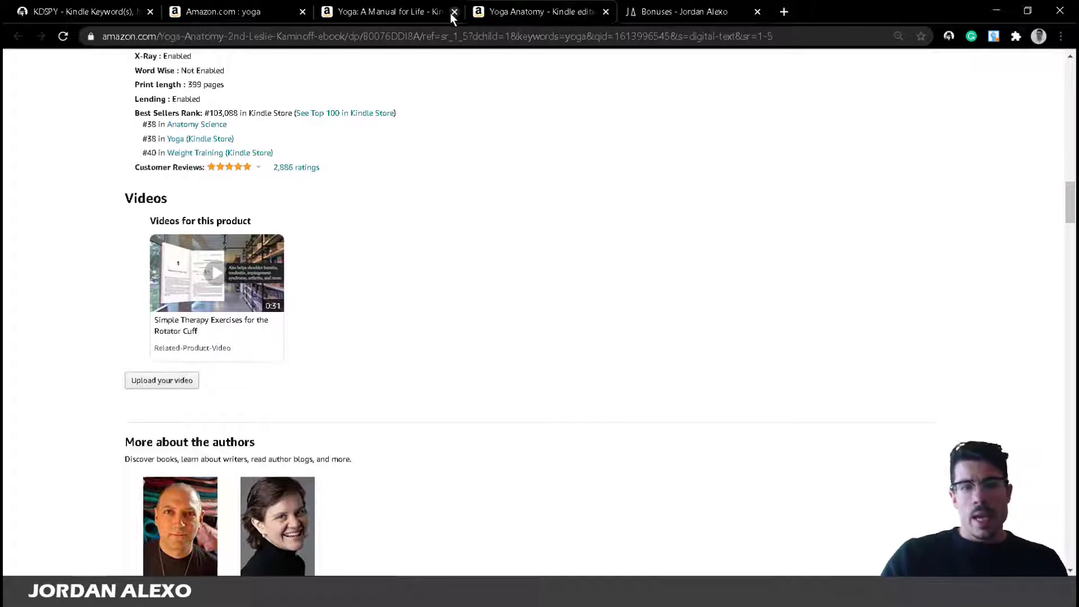
{"action": "left_click", "coordinate": [451, 12]}
{"action": "left_click", "coordinate": [454, 13]}
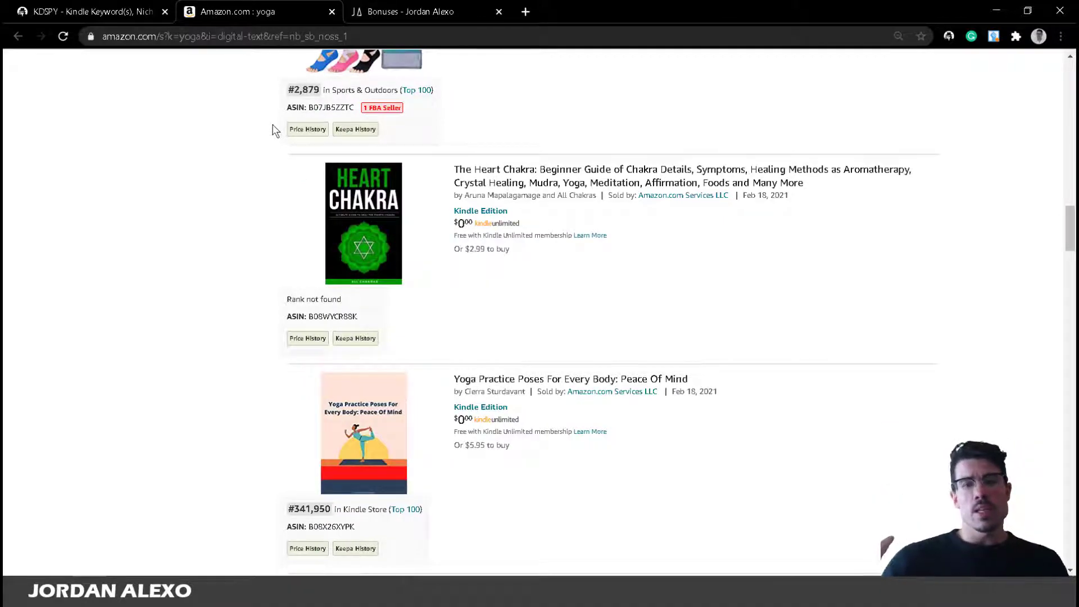
Run the KDSPY extension on the yoga search results to analyze the keyword's sales, revenue and competition.
{"action": "scroll", "coordinate": [396, 147], "scroll_direction": "up", "scroll_amount": 20}
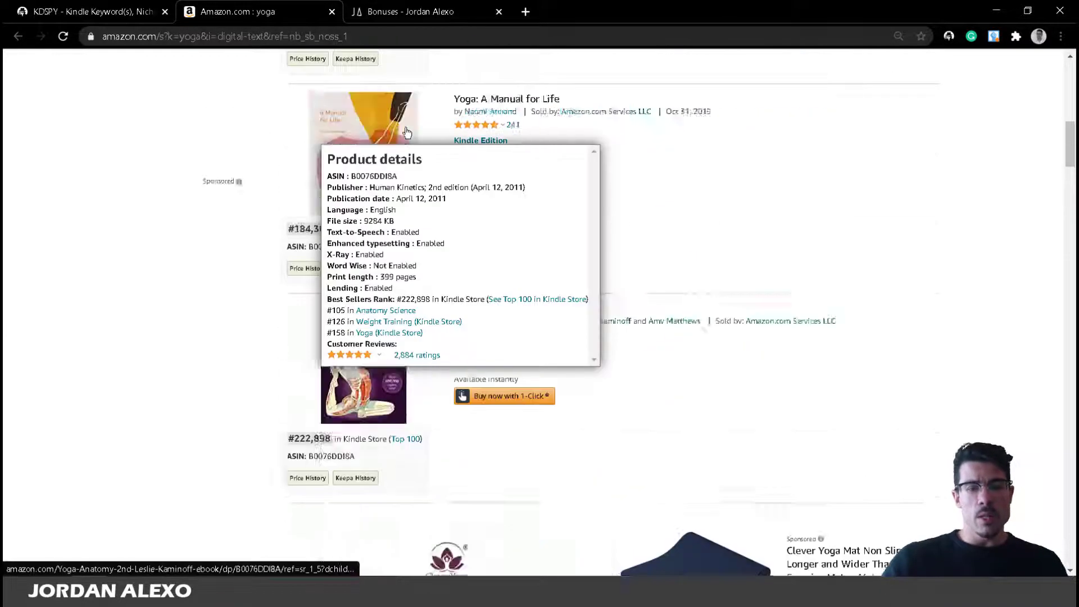
{"action": "scroll", "coordinate": [408, 141], "scroll_direction": "down", "scroll_amount": 6}
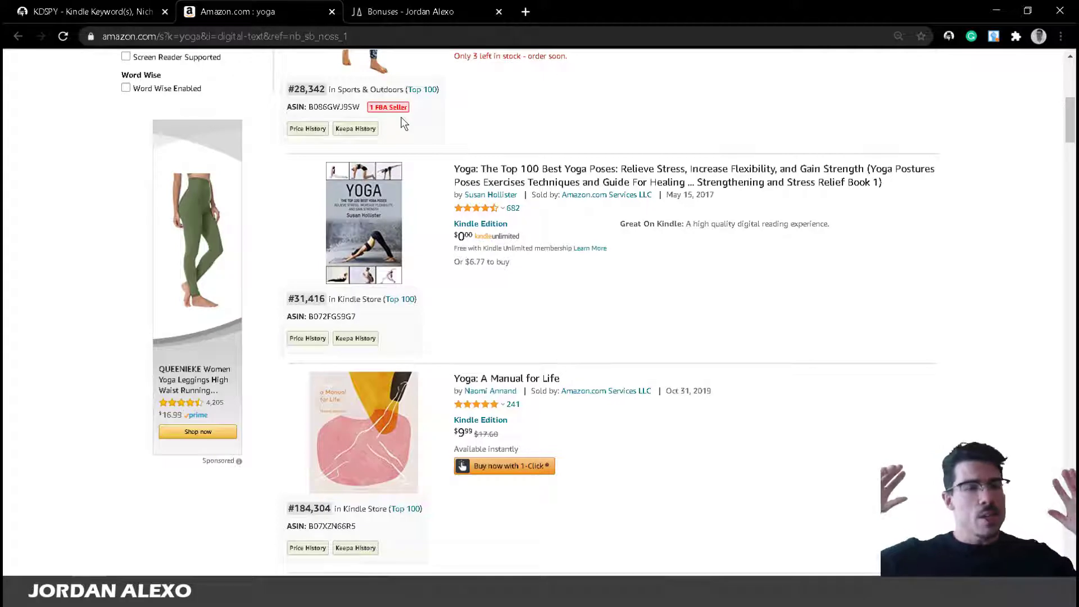
{"action": "scroll", "coordinate": [655, 231], "scroll_direction": "up", "scroll_amount": 7}
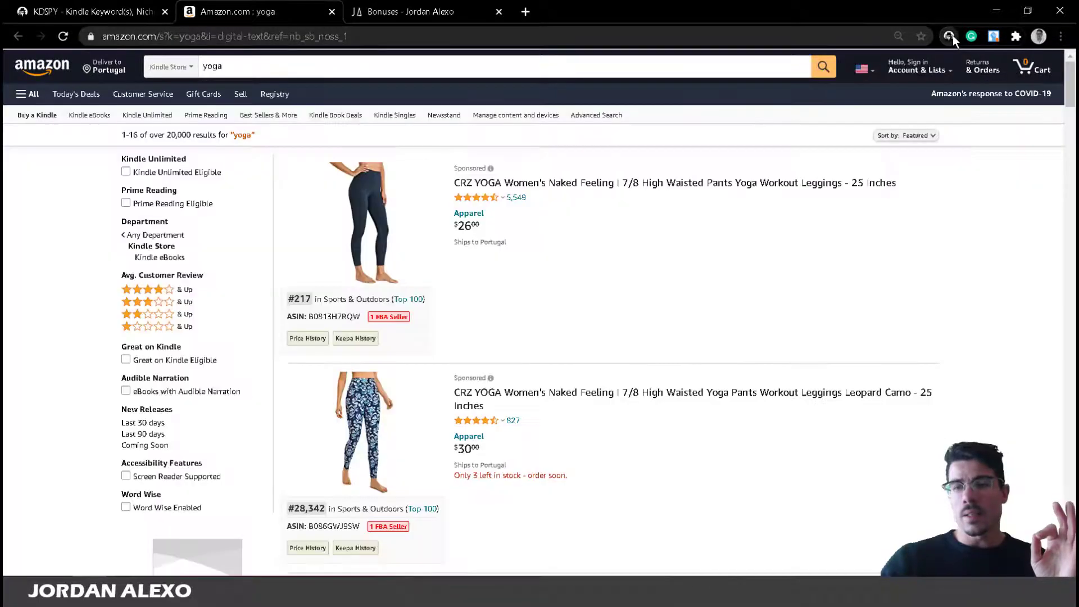
{"action": "left_click", "coordinate": [951, 36]}
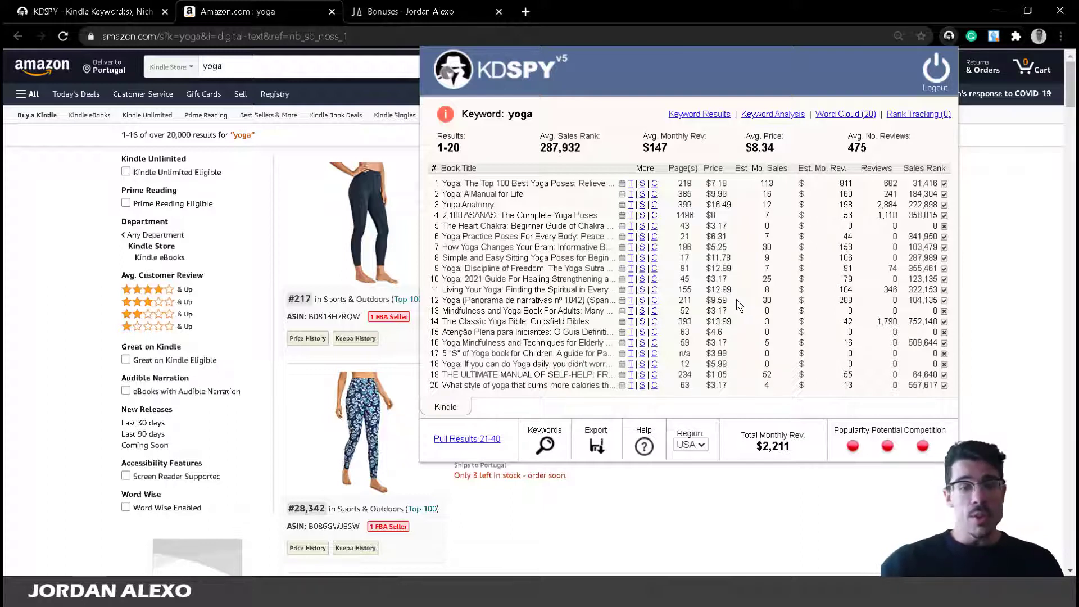
Go back to the KDSPY website and open its order section to view the pricing and bonuses.
{"action": "left_click", "coordinate": [128, 8]}
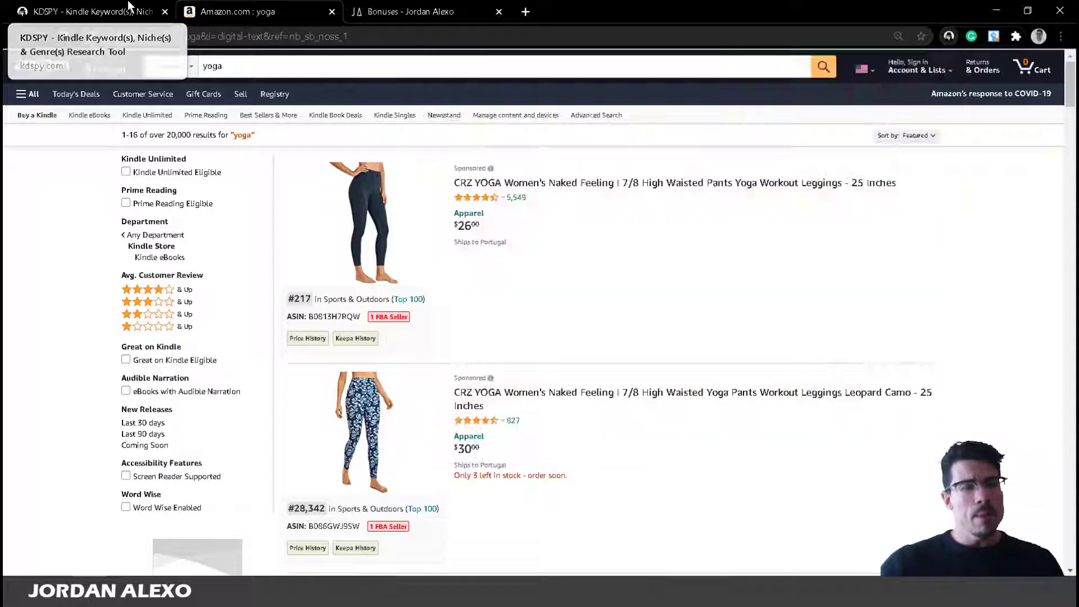
{"action": "scroll", "coordinate": [839, 163], "scroll_direction": "down", "scroll_amount": 10}
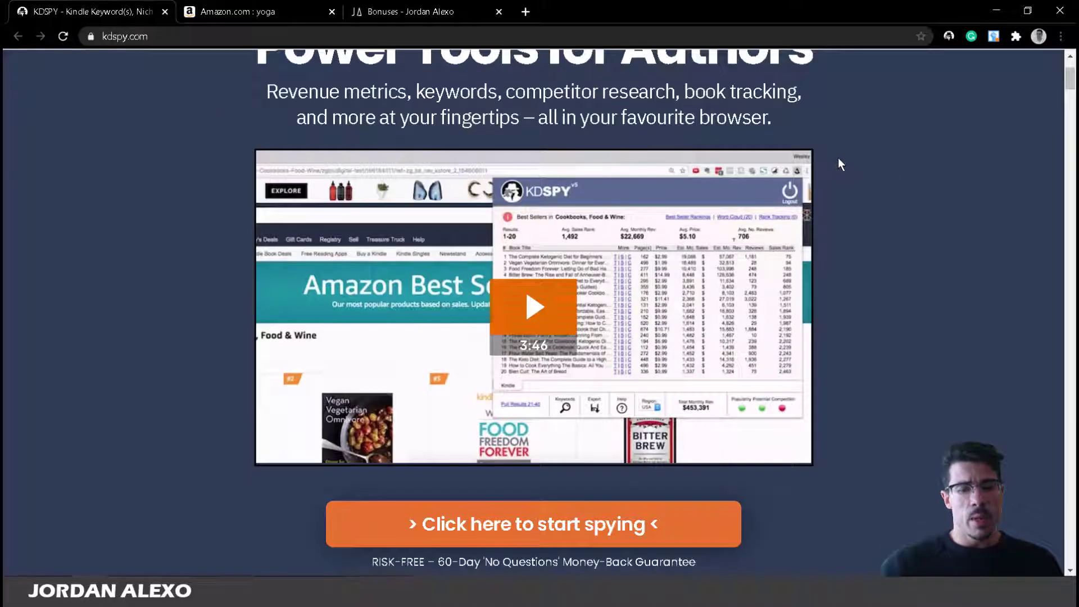
{"action": "scroll", "coordinate": [819, 176], "scroll_direction": "down", "scroll_amount": 20}
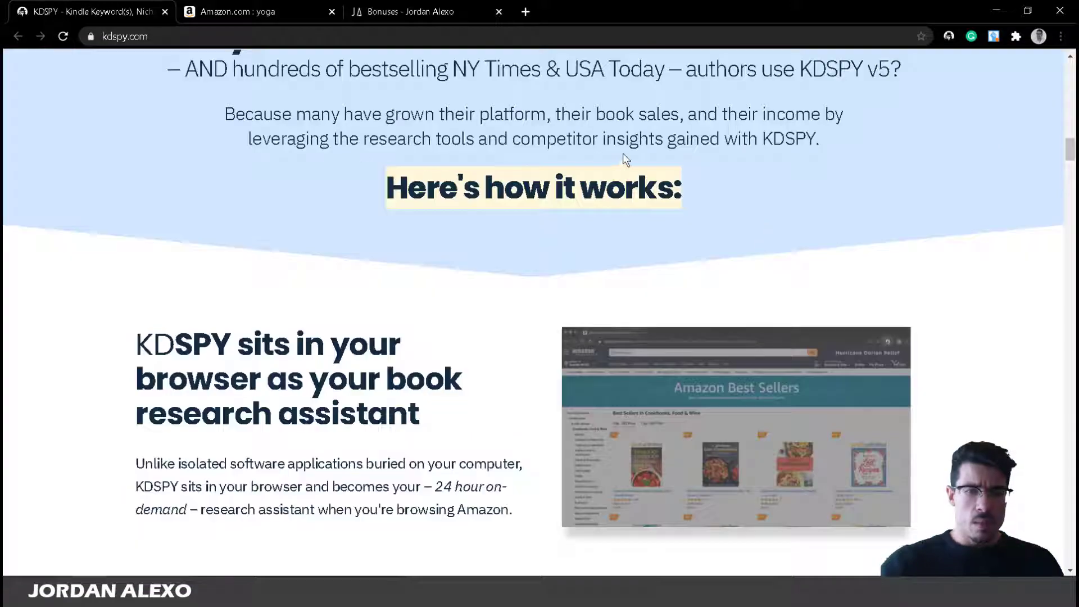
{"action": "scroll", "coordinate": [587, 202], "scroll_direction": "up", "scroll_amount": 6}
{"action": "left_click", "coordinate": [518, 310]}
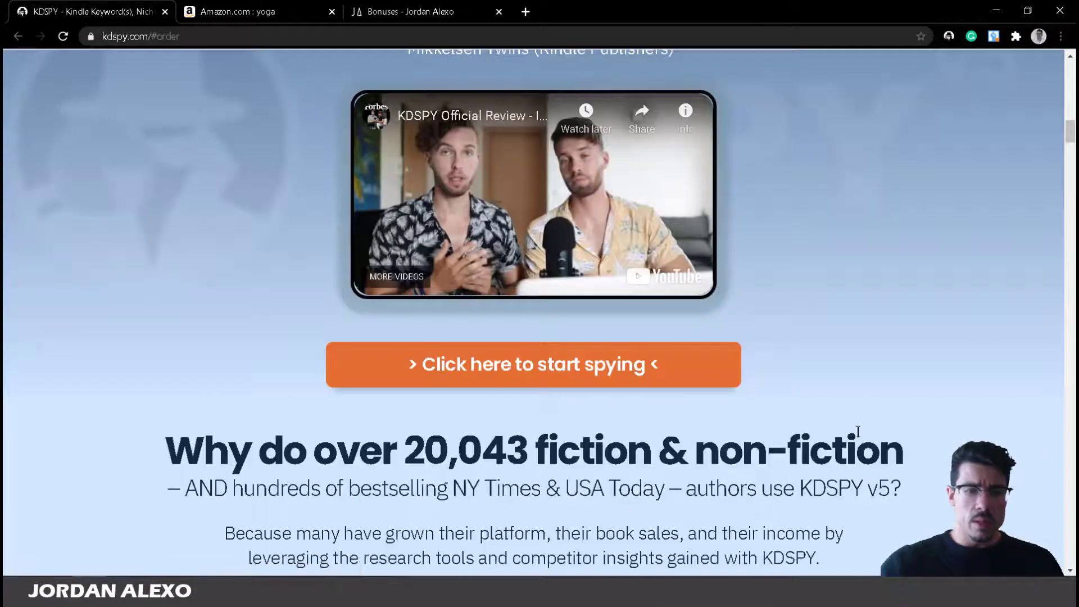
{"action": "left_click", "coordinate": [656, 369]}
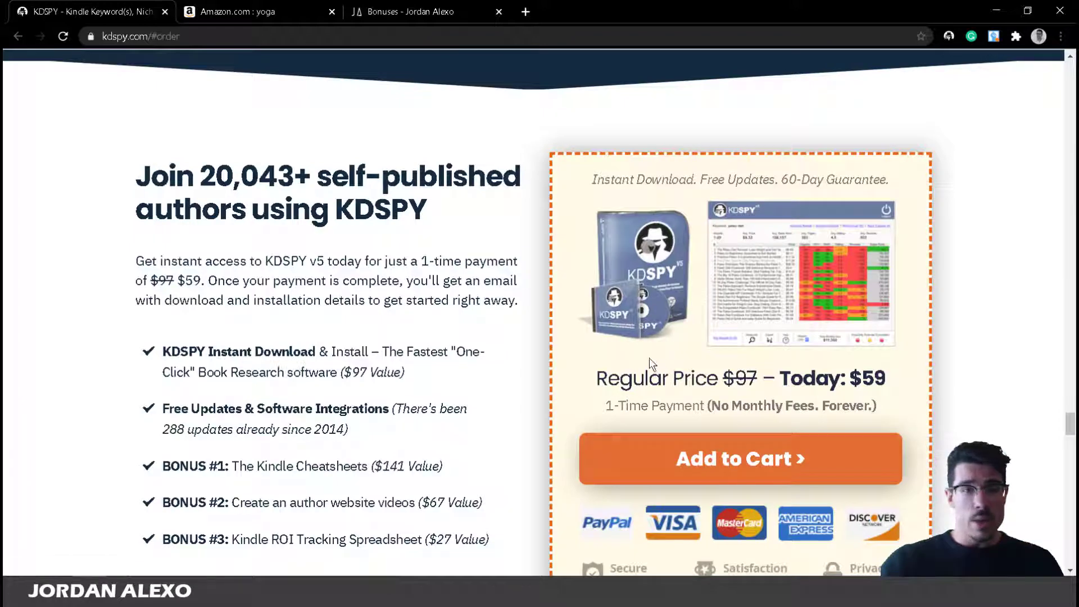
Finish reviewing the KDSPY offer, return to the Amazon yoga results and open the KDSPY keyword results.
{"action": "scroll", "coordinate": [614, 336], "scroll_direction": "down", "scroll_amount": 1}
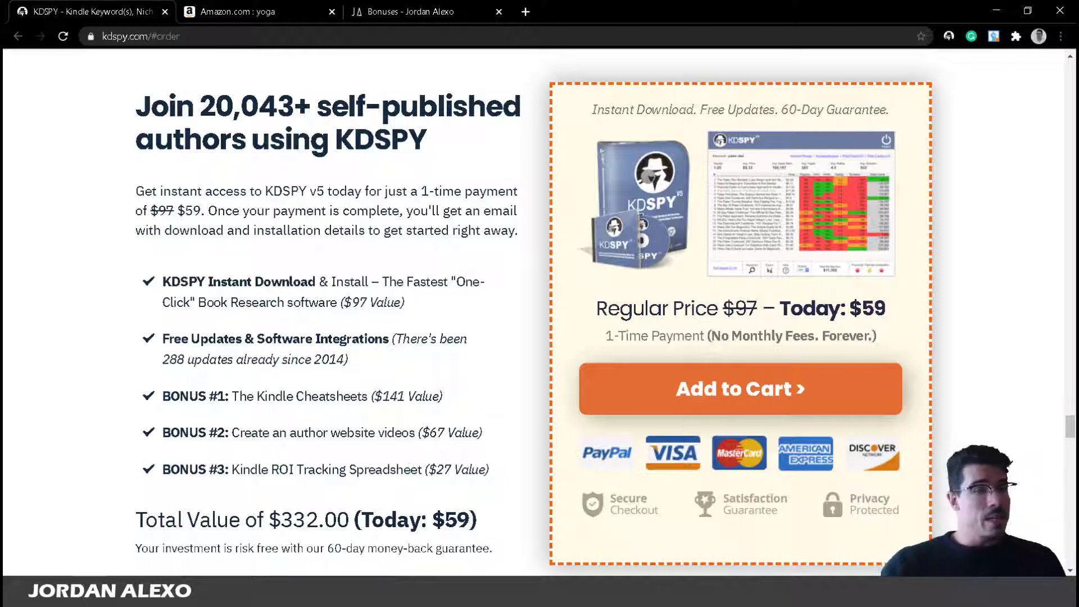
{"action": "left_click", "coordinate": [229, 7]}
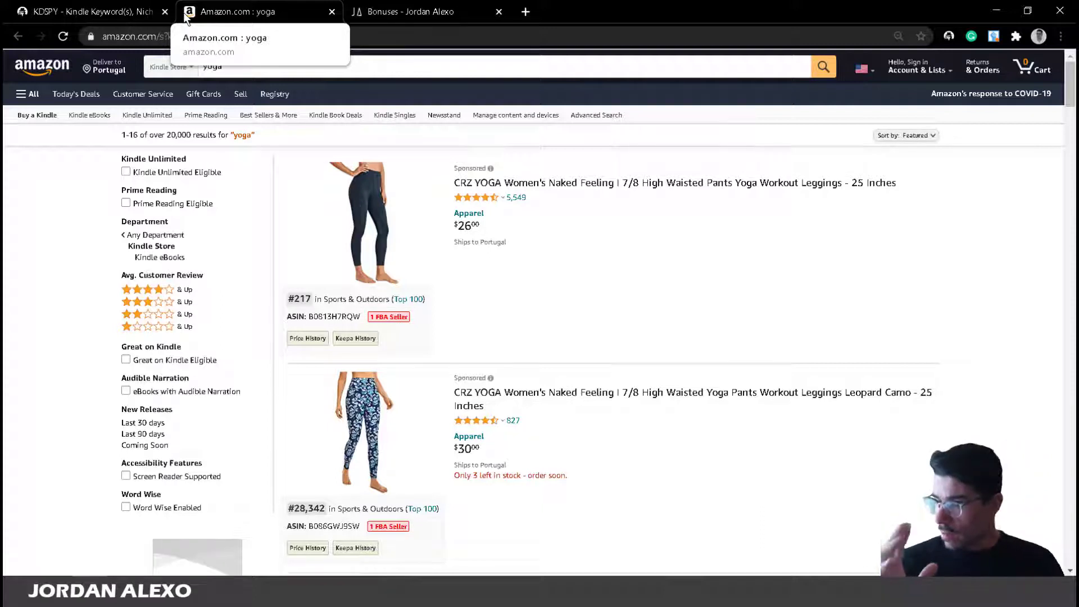
{"action": "left_click", "coordinate": [949, 36]}
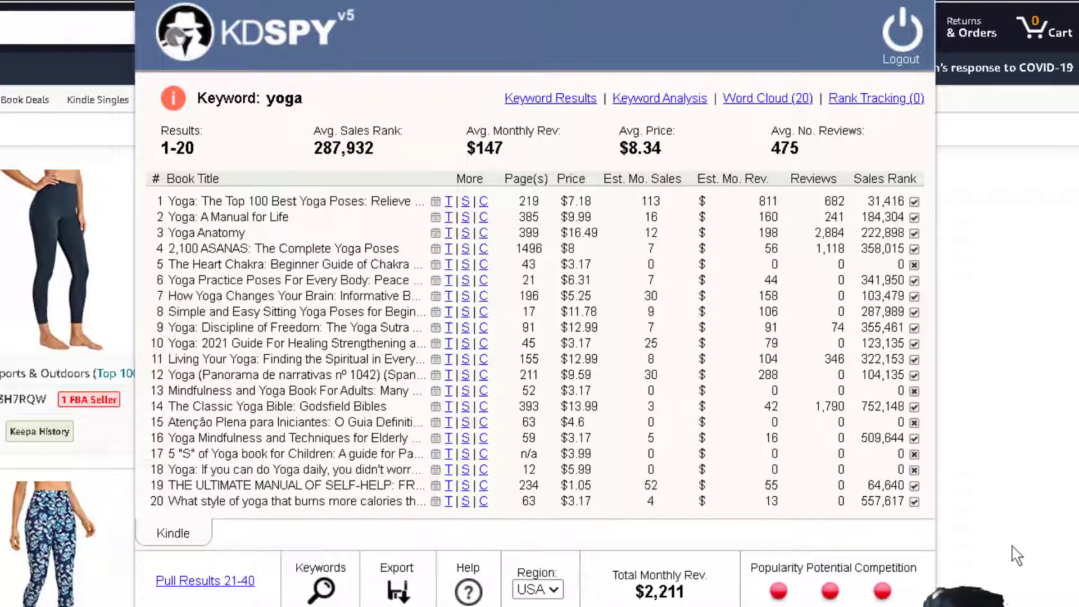
Open page 2 of the yoga search results and compare its listings with the book titles in the KDSPY keyword results.
{"action": "left_click", "coordinate": [67, 539]}
{"action": "scroll", "coordinate": [153, 455], "scroll_direction": "down", "scroll_amount": 20}
{"action": "scroll", "coordinate": [152, 455], "scroll_direction": "up", "scroll_amount": 7}
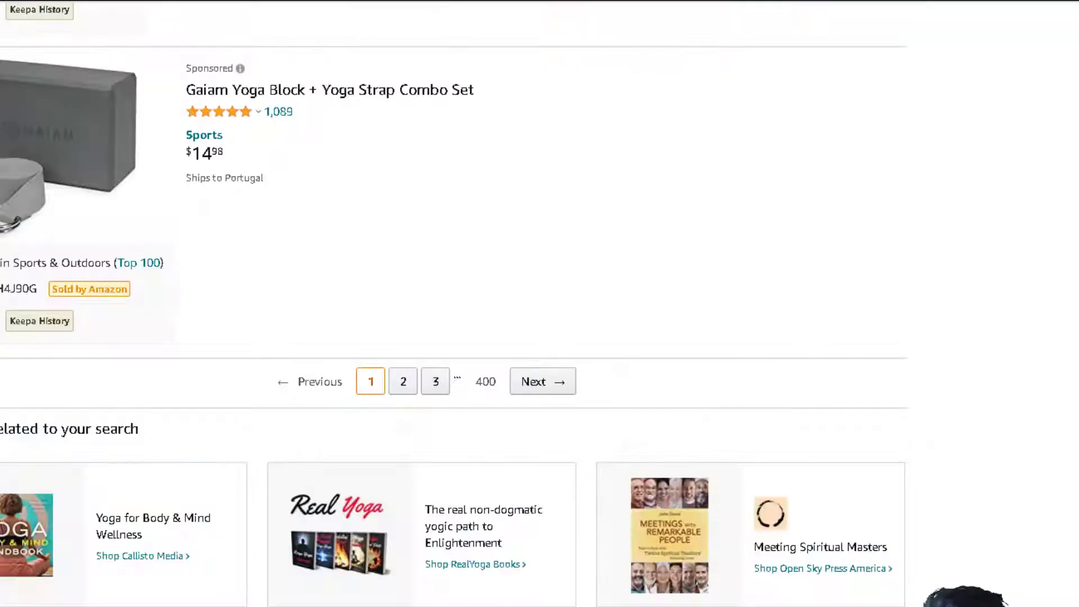
{"action": "left_click", "coordinate": [403, 381]}
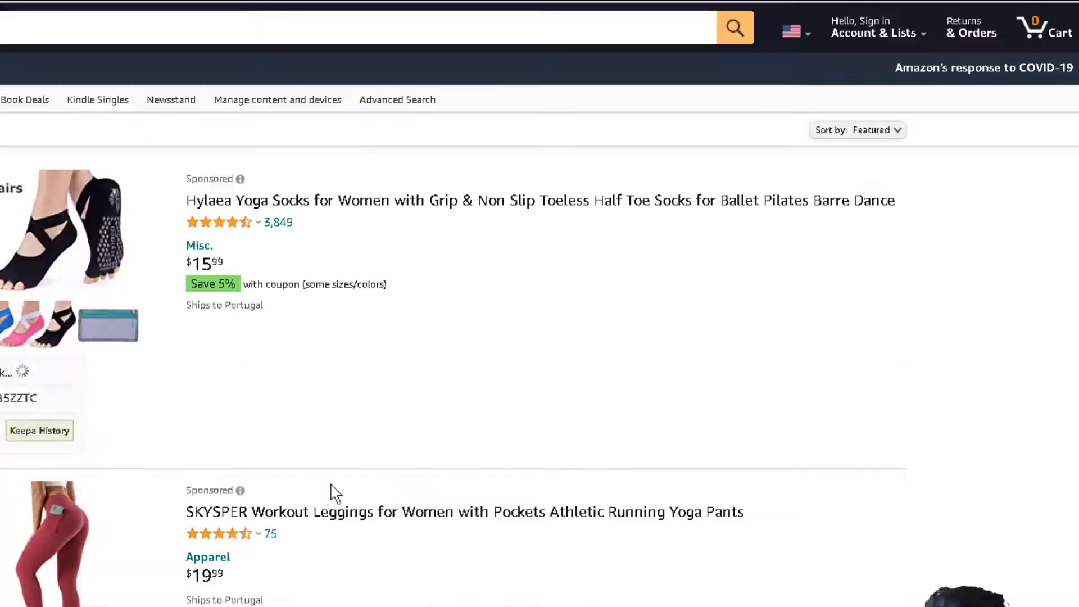
{"action": "scroll", "coordinate": [164, 484], "scroll_direction": "down", "scroll_amount": 10}
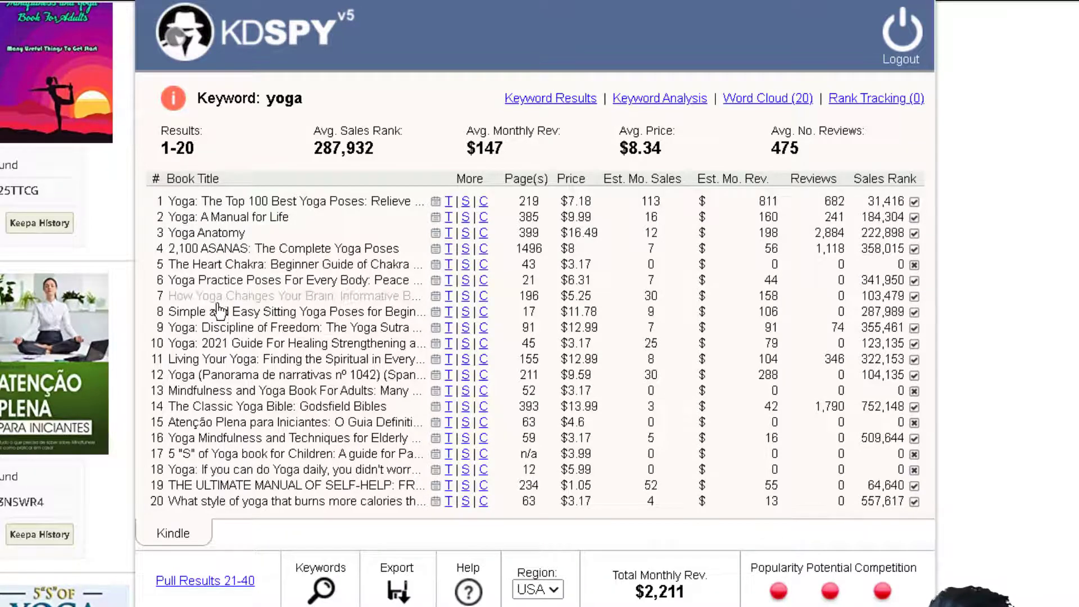
{"action": "mouse_move", "coordinate": [437, 455]}
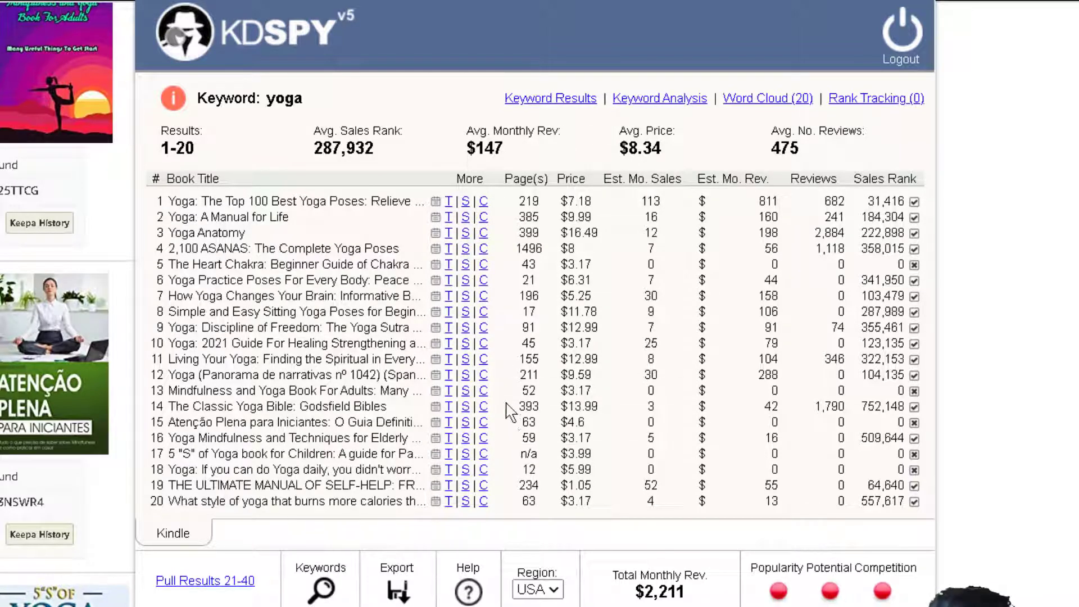
{"action": "mouse_move", "coordinate": [437, 206]}
{"action": "mouse_move", "coordinate": [442, 281]}
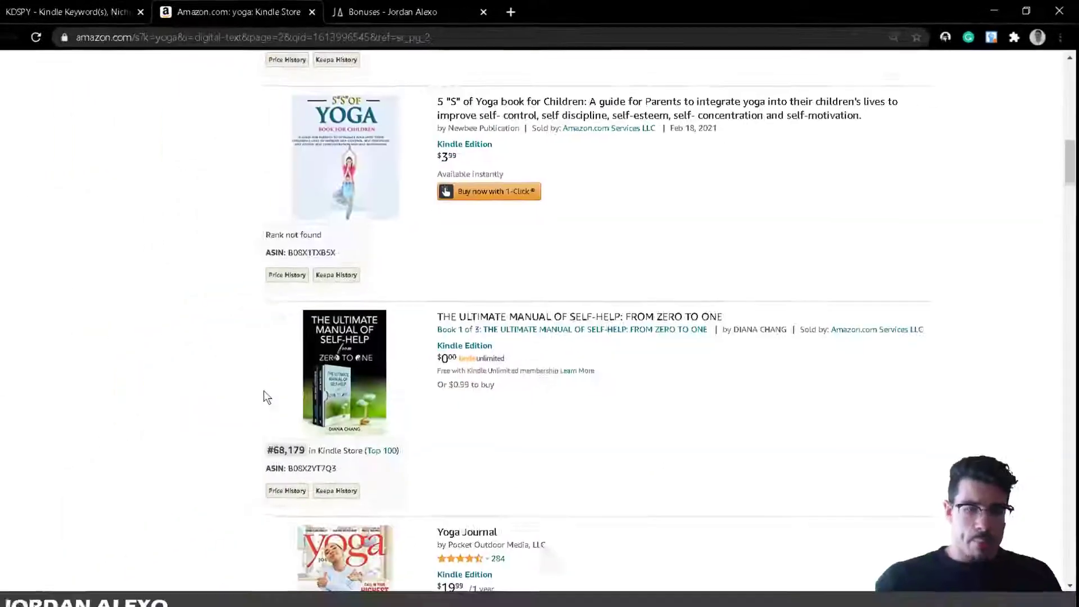
Return to page 1 of the yoga search results and open KDSPY there.
{"action": "scroll", "coordinate": [489, 337], "scroll_direction": "down", "scroll_amount": 20}
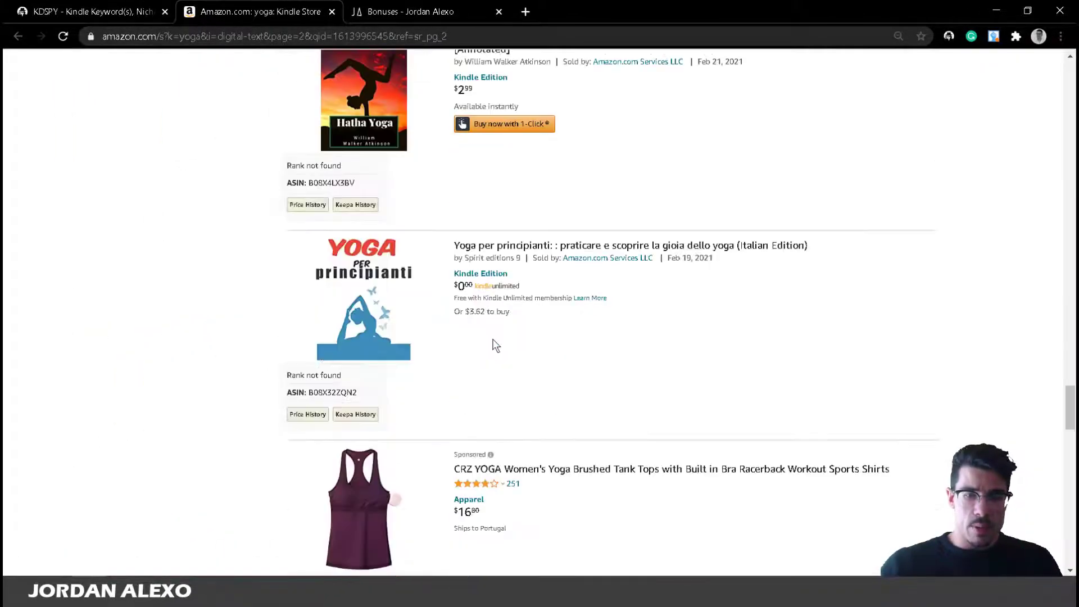
{"action": "scroll", "coordinate": [495, 345], "scroll_direction": "down", "scroll_amount": 10}
{"action": "left_click", "coordinate": [578, 244]}
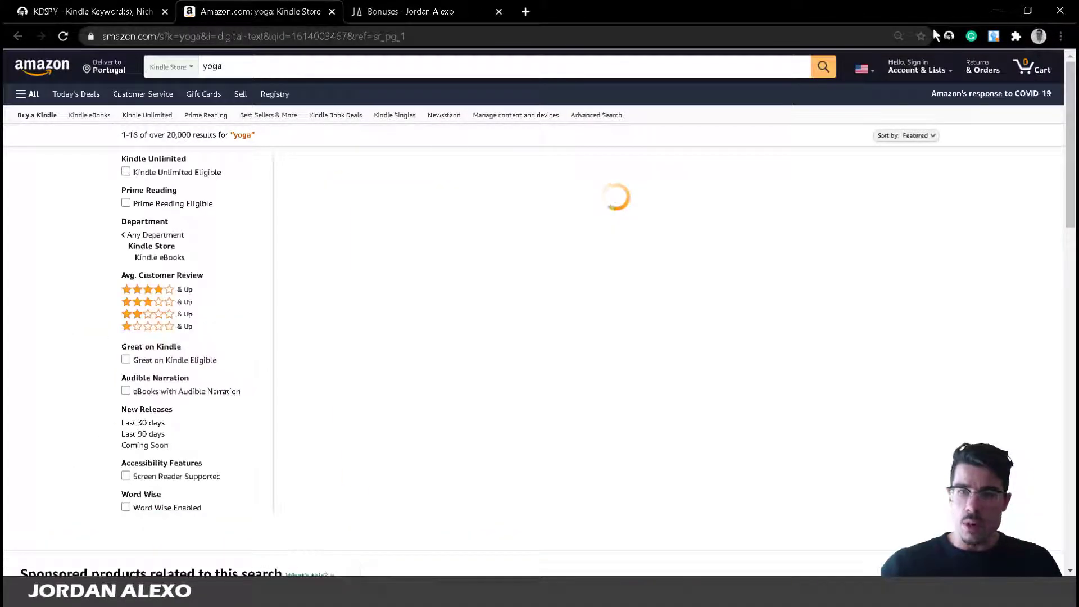
{"action": "left_click", "coordinate": [948, 35]}
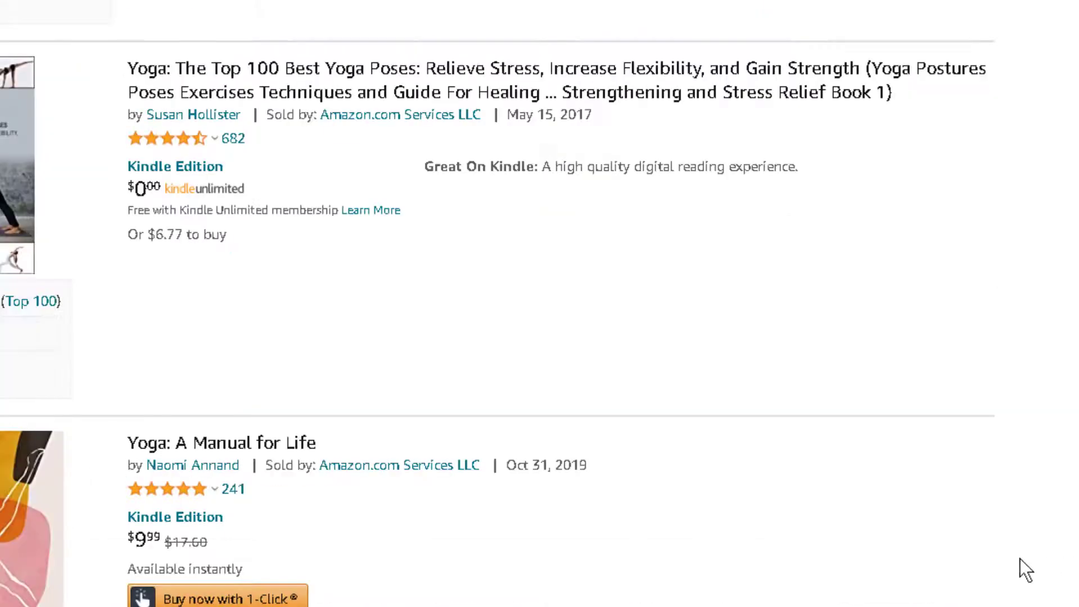
Browse the first page of yoga results to examine the Kindle books' sales ranks, prices and reviews.
{"action": "scroll", "coordinate": [1019, 558], "scroll_direction": "down", "scroll_amount": 15}
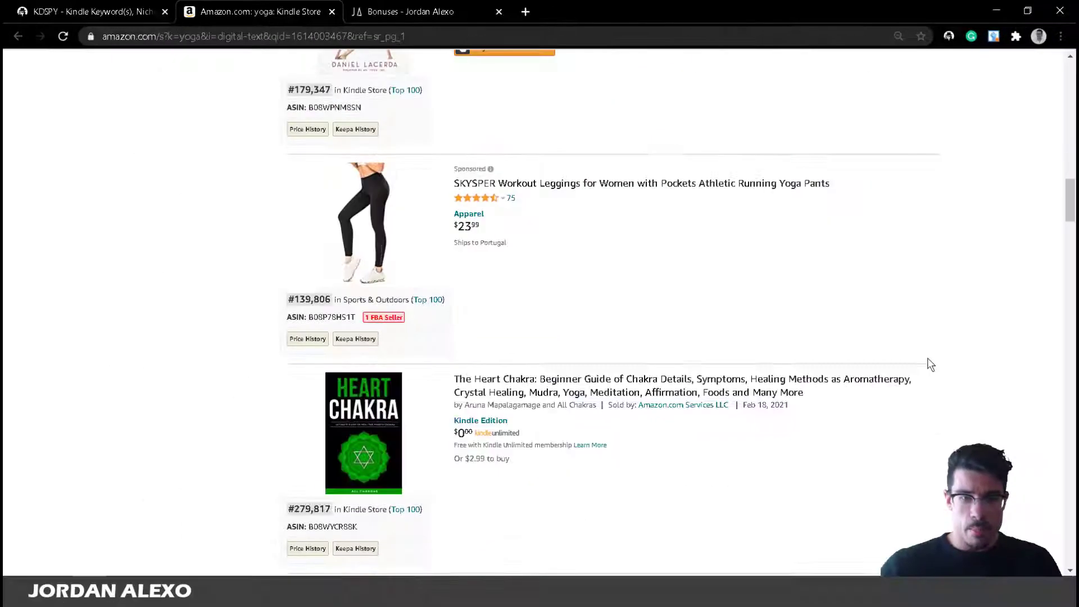
{"action": "scroll", "coordinate": [691, 265], "scroll_direction": "down", "scroll_amount": 4}
{"action": "scroll", "coordinate": [587, 341], "scroll_direction": "down", "scroll_amount": 4}
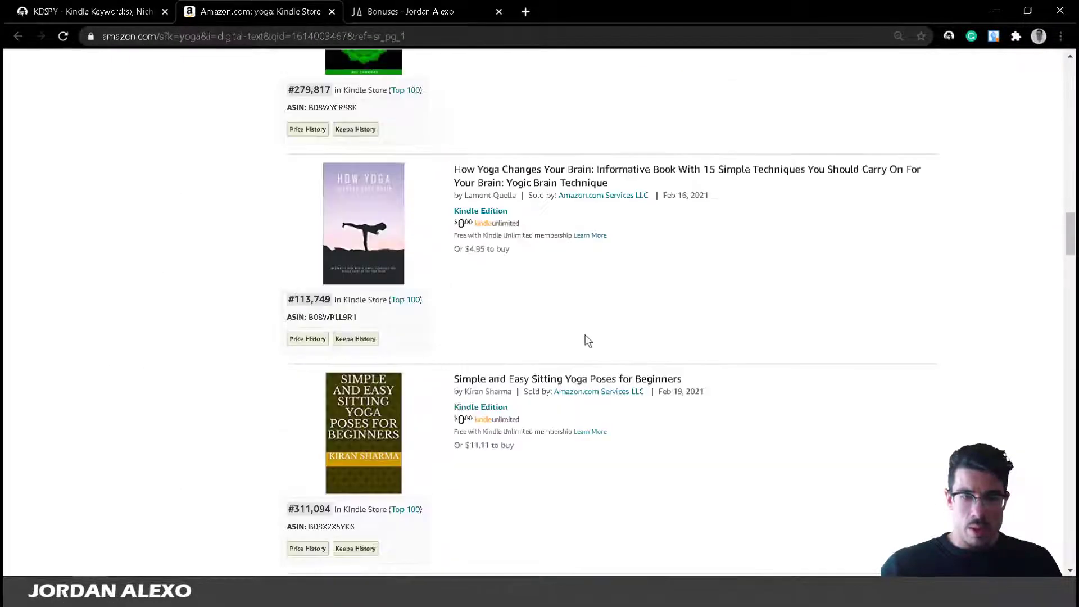
{"action": "scroll", "coordinate": [587, 341], "scroll_direction": "down", "scroll_amount": 8}
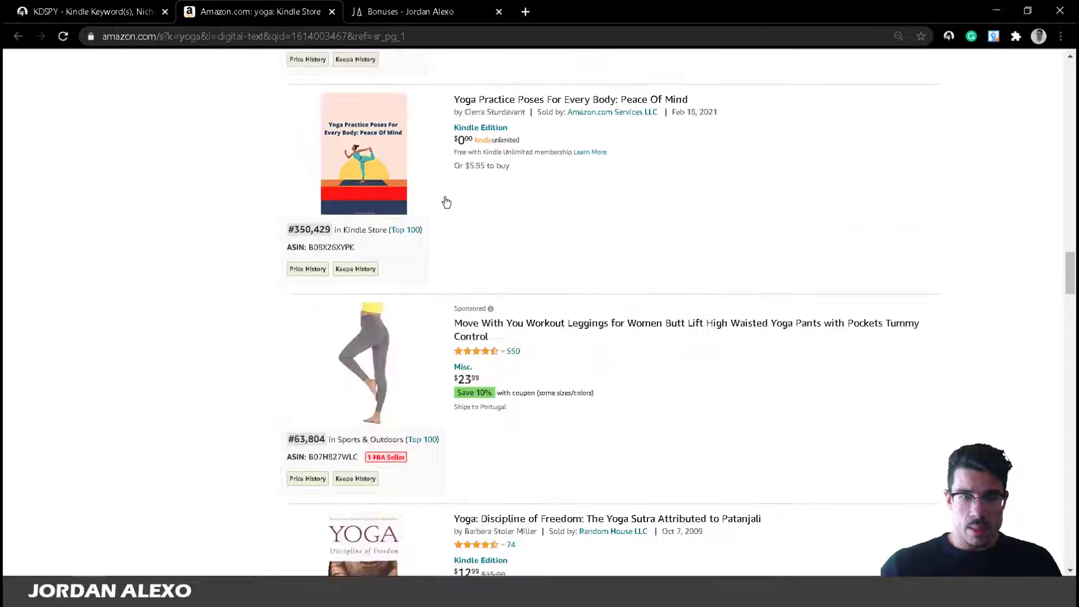
{"action": "scroll", "coordinate": [562, 314], "scroll_direction": "down", "scroll_amount": 8}
{"action": "scroll", "coordinate": [558, 326], "scroll_direction": "down", "scroll_amount": 10}
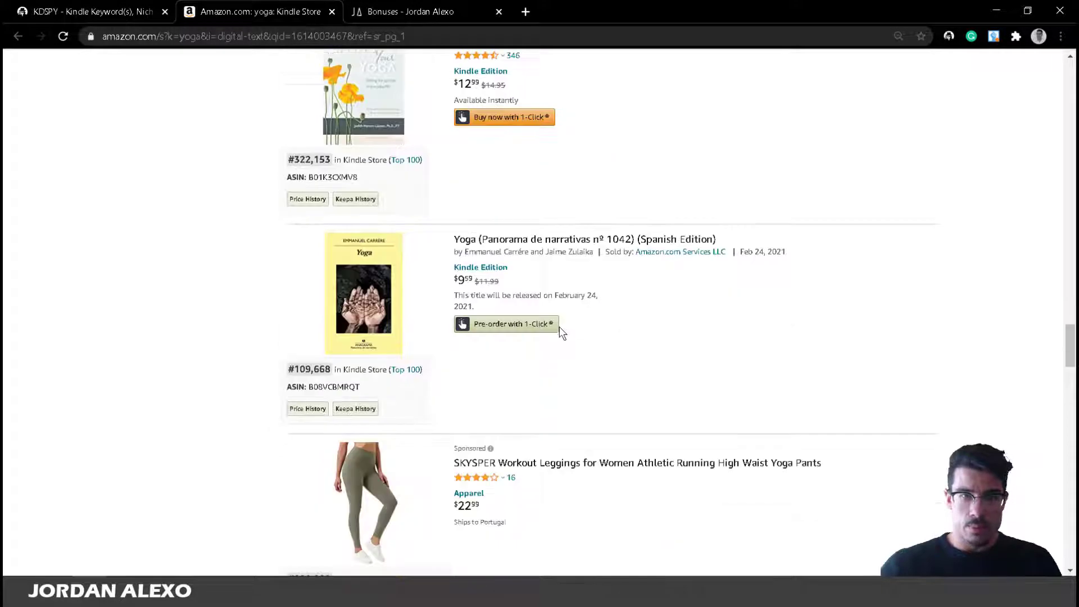
{"action": "scroll", "coordinate": [561, 304], "scroll_direction": "down", "scroll_amount": 15}
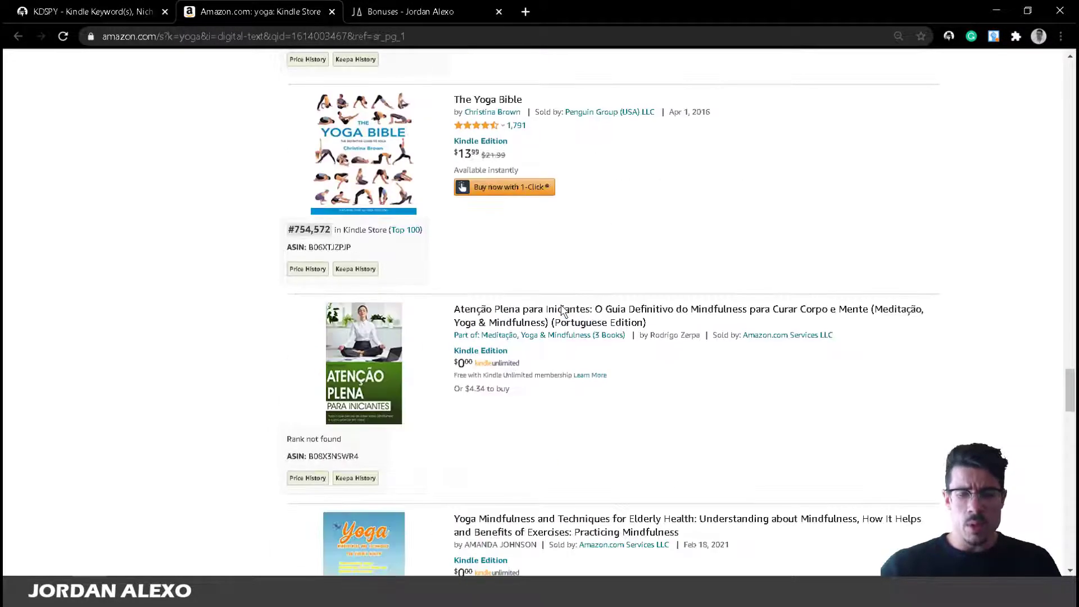
{"action": "scroll", "coordinate": [554, 290], "scroll_direction": "up", "scroll_amount": 12}
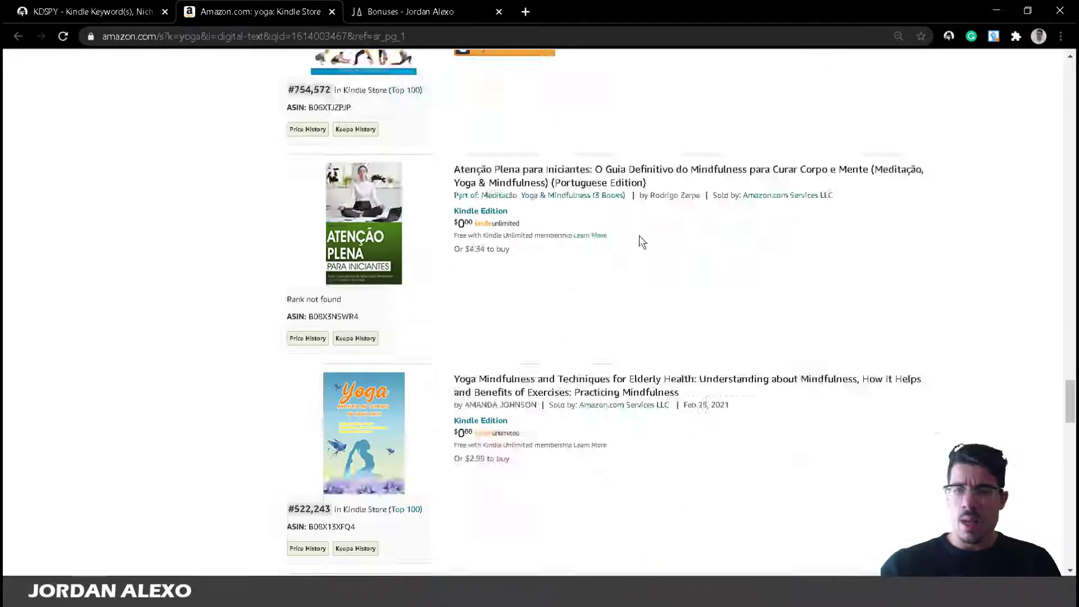
Reopen KDSPY on the yoga results and view its Keyword Analysis.
{"action": "left_click", "coordinate": [949, 37]}
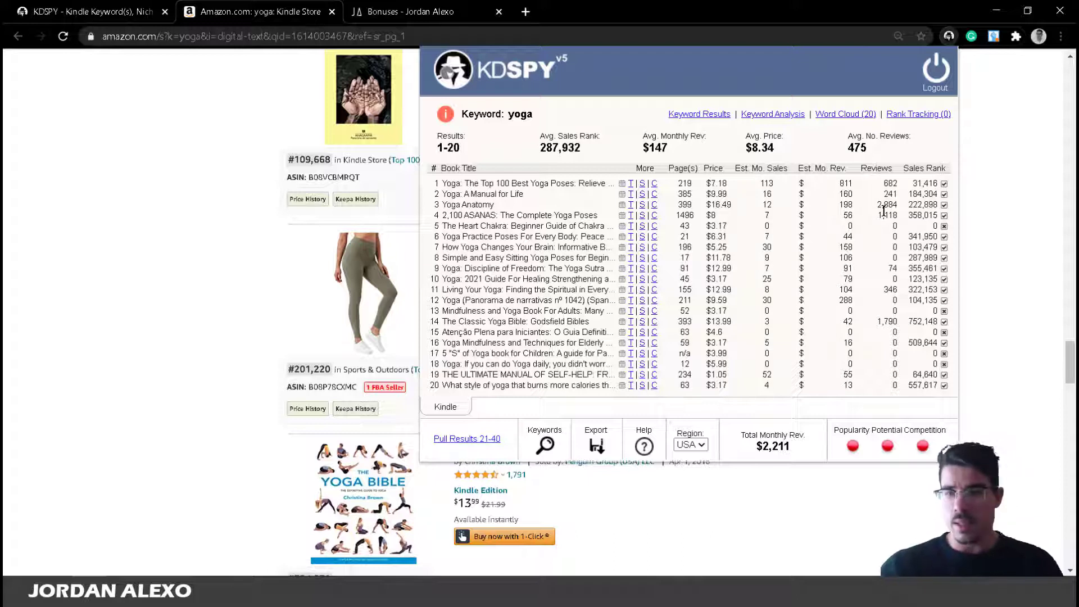
{"action": "left_click", "coordinate": [779, 117]}
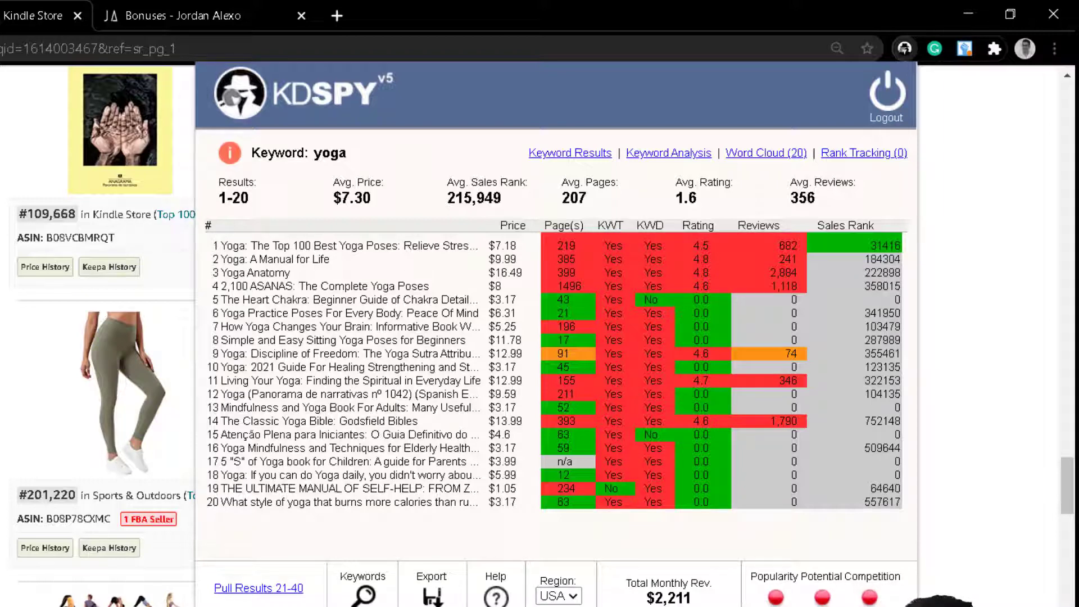
Check the yoga search term and highlight "Yoga:" in the title of "The Top 100 Best Yoga Poses" listing.
{"action": "scroll", "coordinate": [101, 337], "scroll_direction": "up", "scroll_amount": 20}
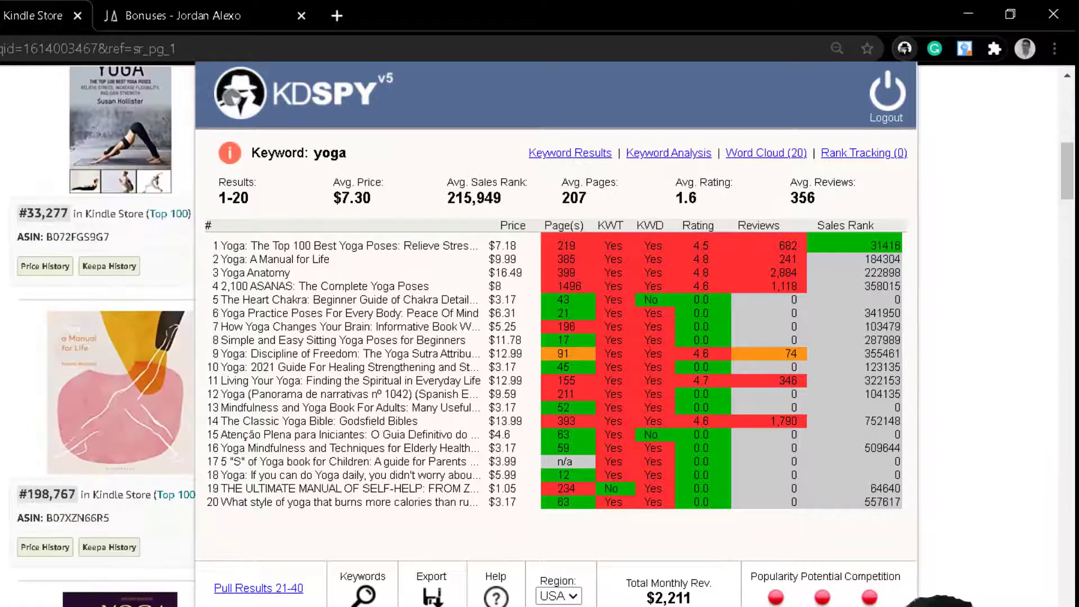
{"action": "scroll", "coordinate": [102, 337], "scroll_direction": "up", "scroll_amount": 8}
{"action": "left_click", "coordinate": [68, 90]}
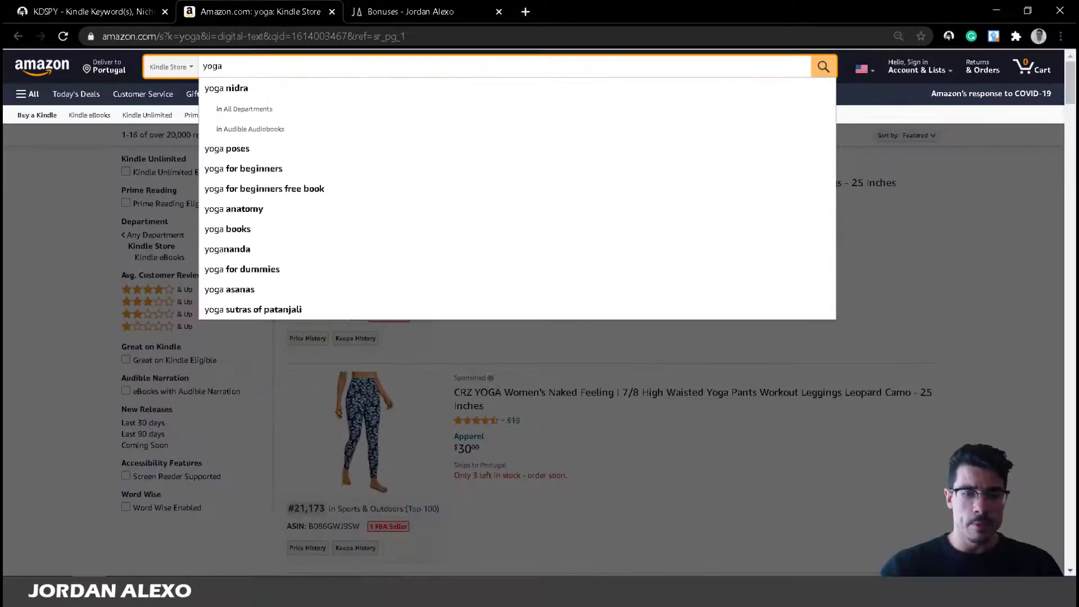
{"action": "scroll", "coordinate": [452, 242], "scroll_direction": "down", "scroll_amount": 6}
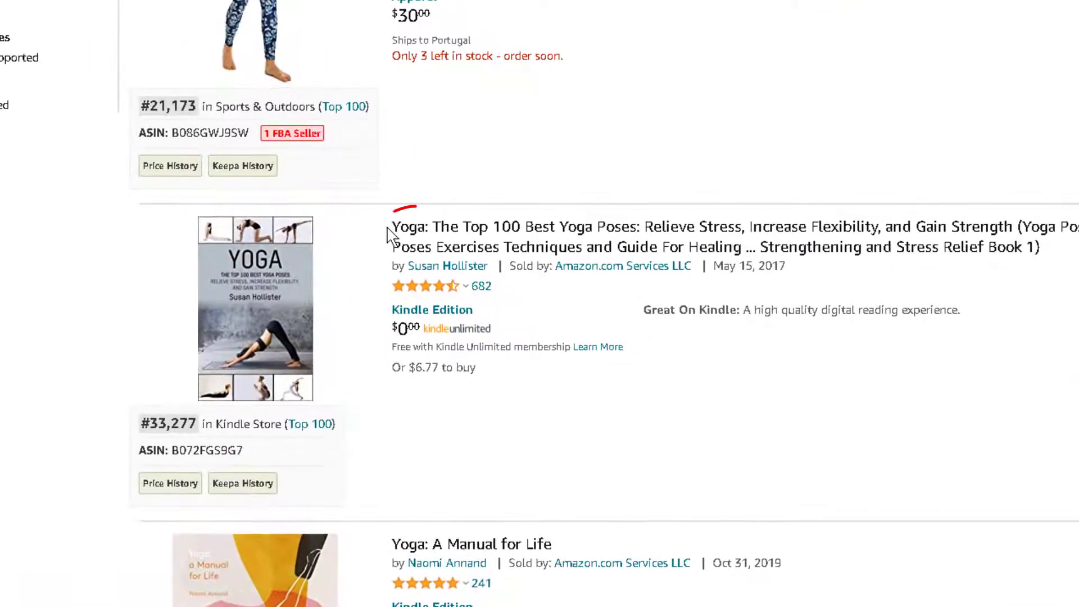
{"action": "left_click_drag", "start_coordinate": [392, 228], "coordinate": [426, 230]}
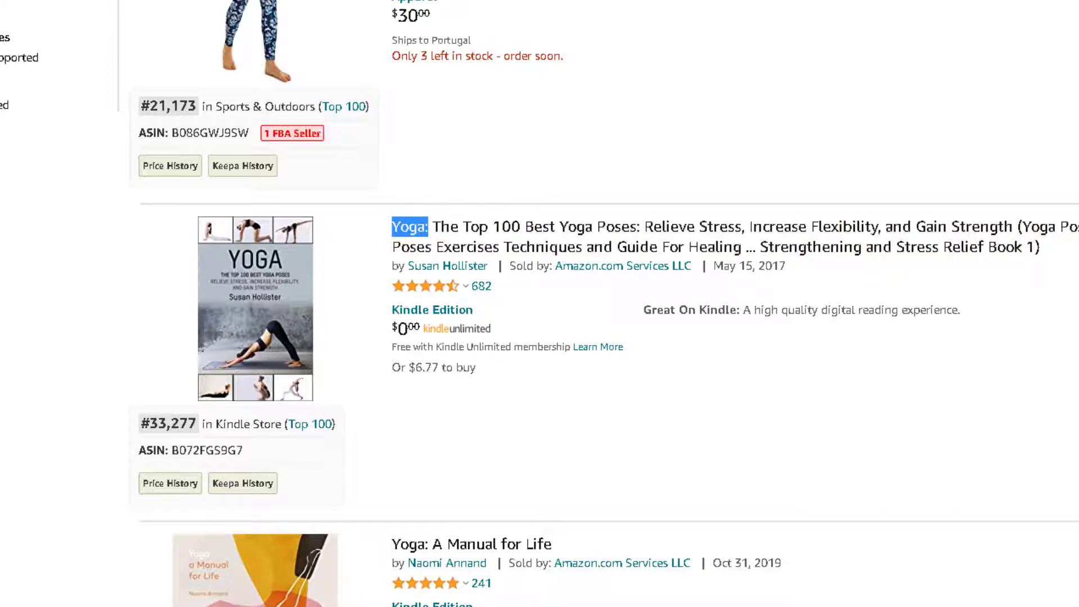
Bring the KDSPY Keyword Analysis back up to examine the keyword-in-title and keyword-in-description columns.
{"action": "left_click", "coordinate": [1066, 2]}
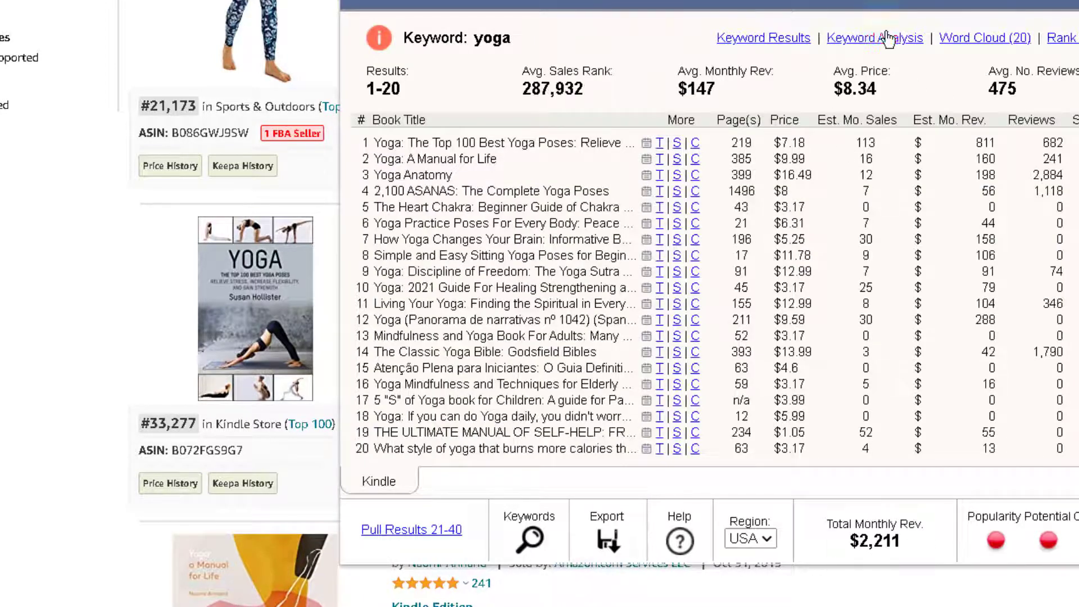
{"action": "left_click", "coordinate": [884, 38]}
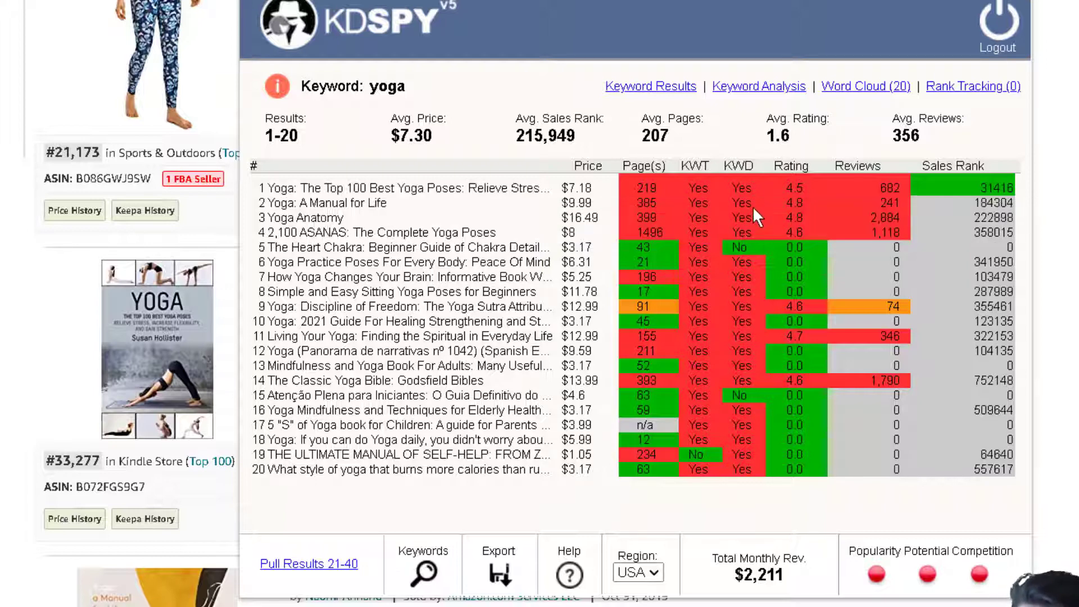
Open "Yoga: The Top 100 Best Yoga Poses", expand its full description and highlight the word "yoga" in the text.
{"action": "left_click", "coordinate": [31, 344]}
{"action": "left_click", "coordinate": [649, 290]}
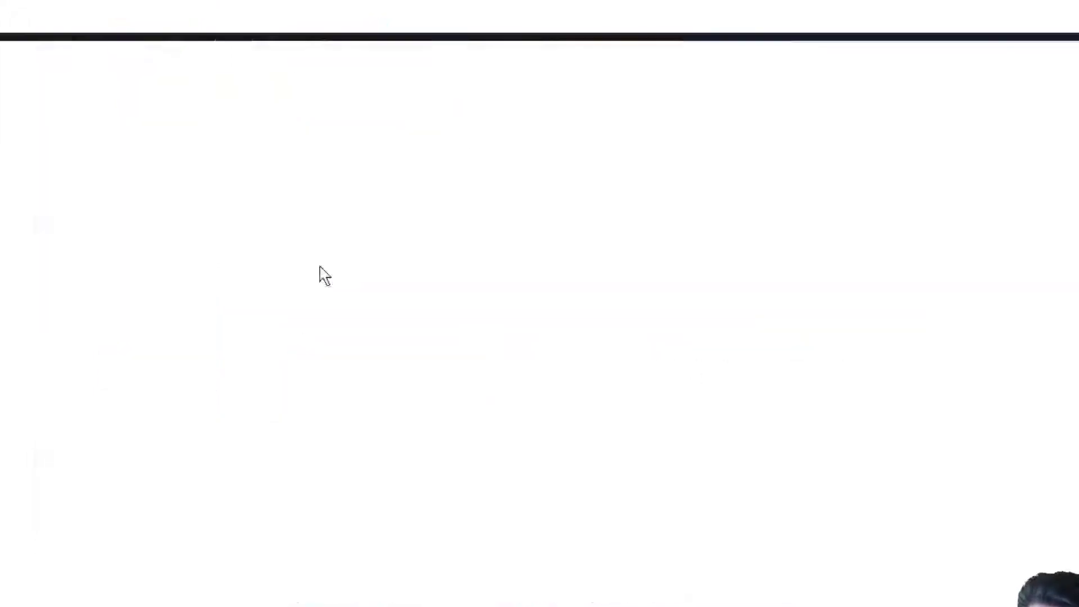
{"action": "scroll", "coordinate": [278, 356], "scroll_direction": "down", "scroll_amount": 4}
{"action": "left_click", "coordinate": [96, 455]}
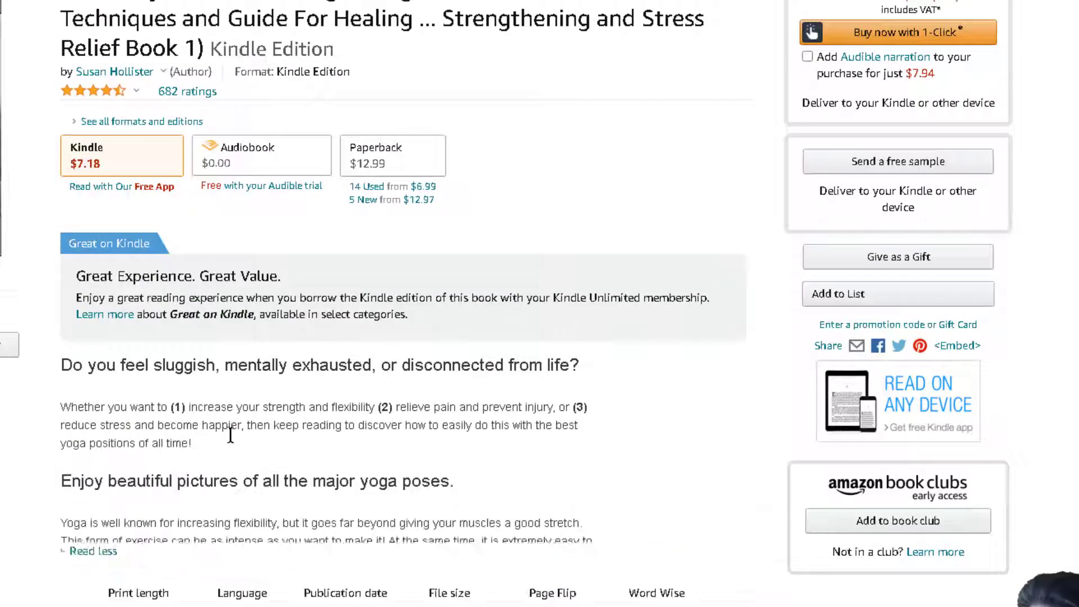
{"action": "scroll", "coordinate": [242, 573], "scroll_direction": "down", "scroll_amount": 5}
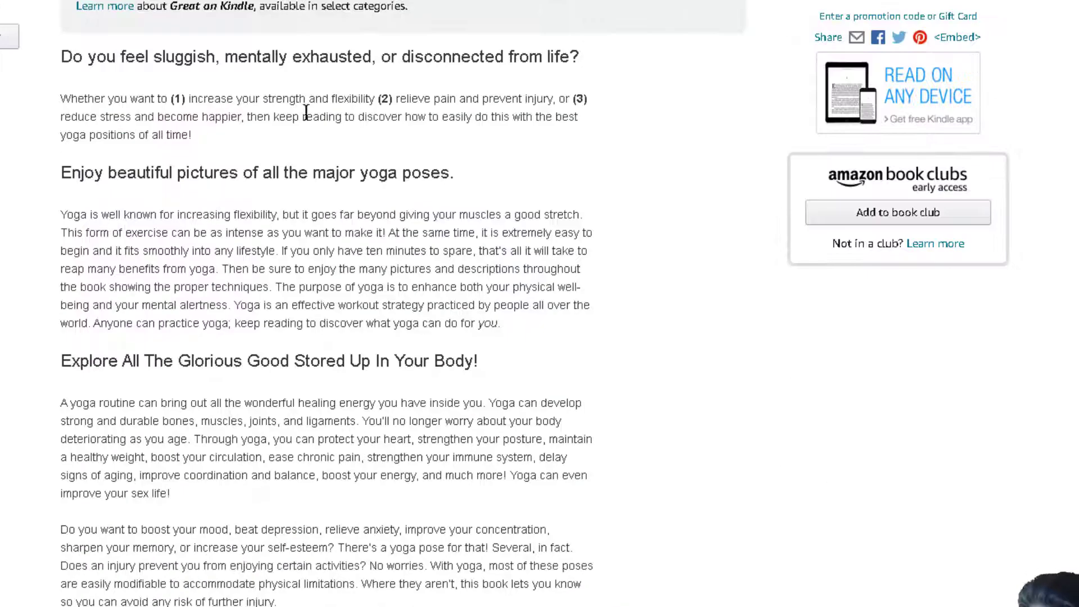
{"action": "double_click", "coordinate": [250, 444]}
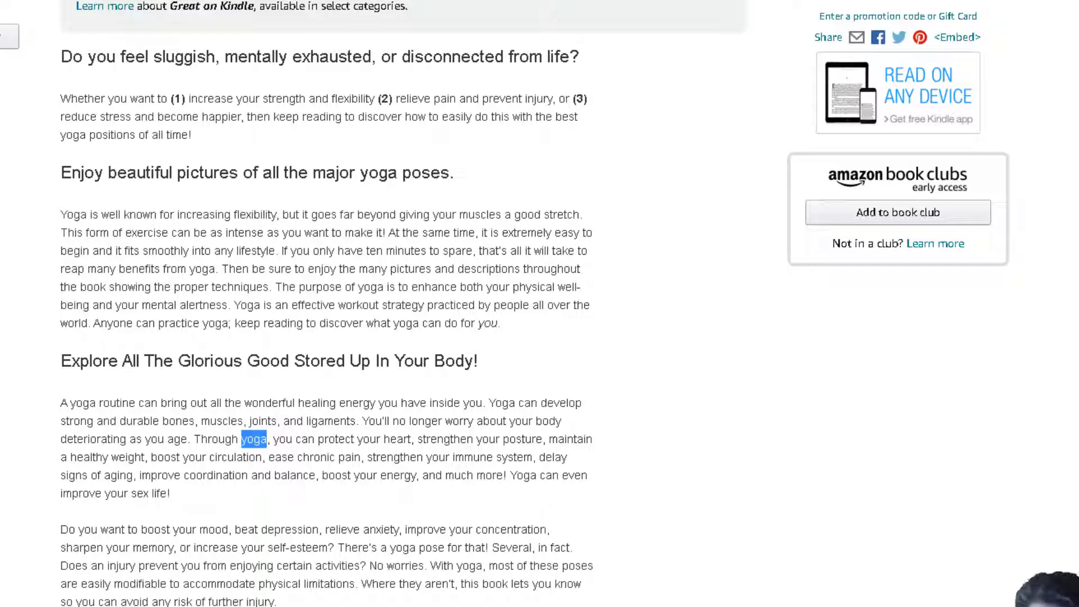
Return to the yoga search results and examine the Popularity, Potential and Competition indicators in KDSPY.
{"action": "key", "text": "alt+Left"}
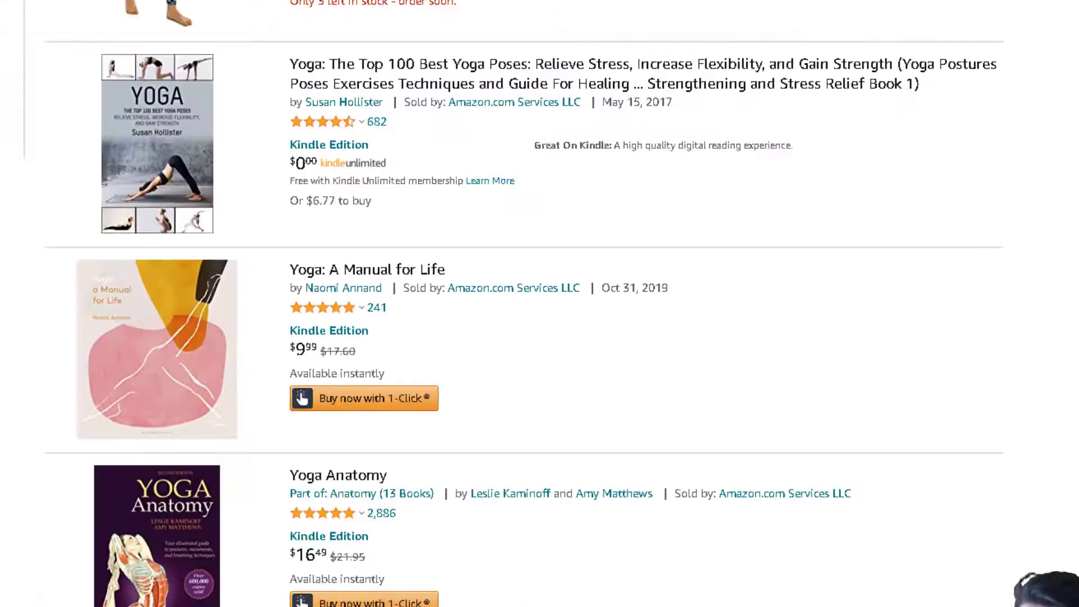
{"action": "left_click", "coordinate": [967, 1]}
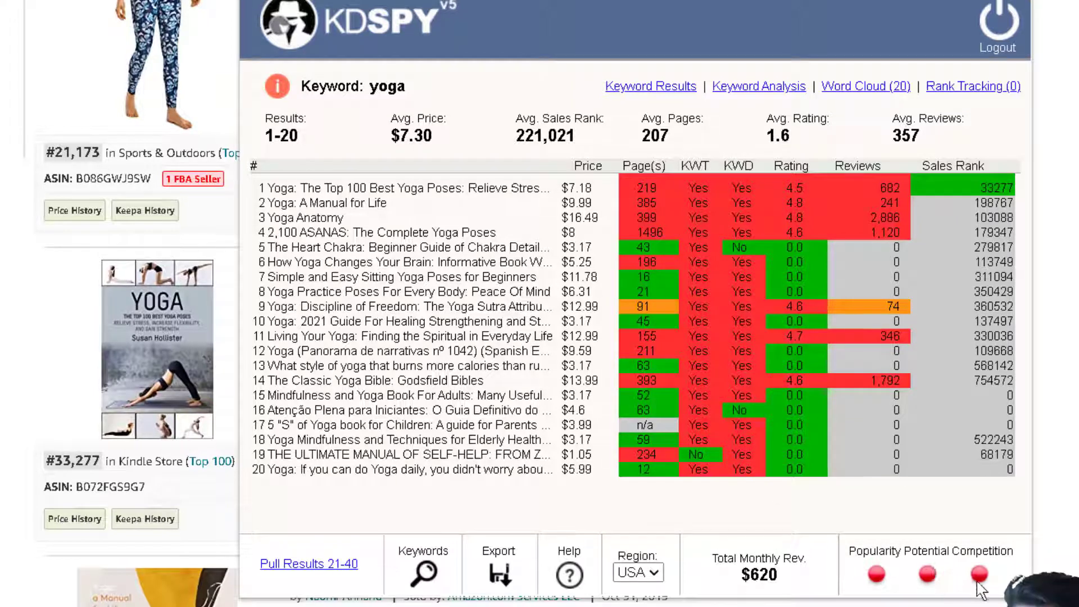
{"action": "mouse_move", "coordinate": [976, 572]}
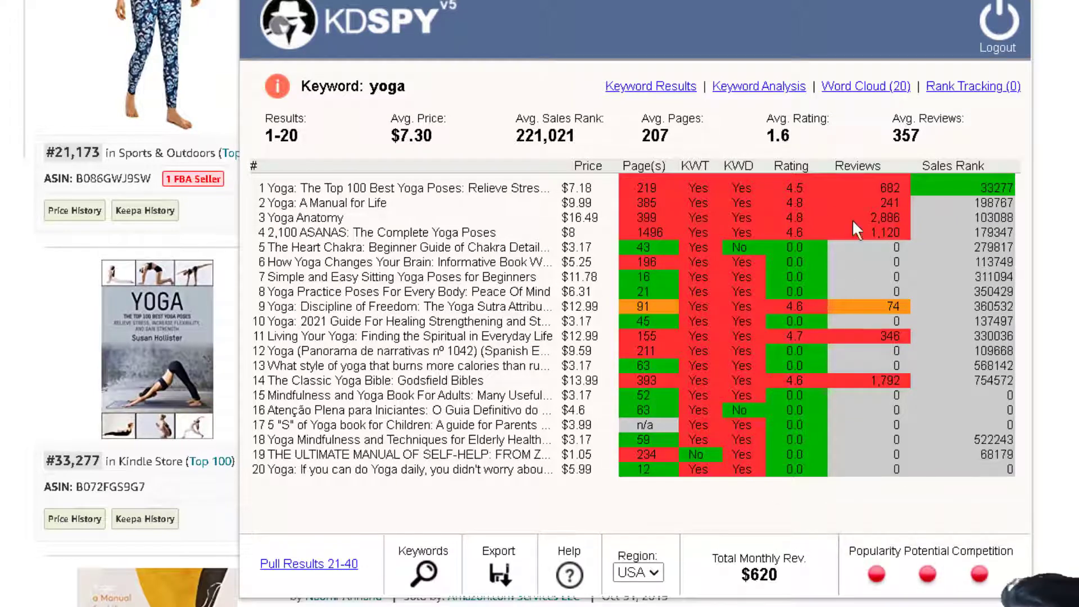
{"action": "mouse_move", "coordinate": [916, 575]}
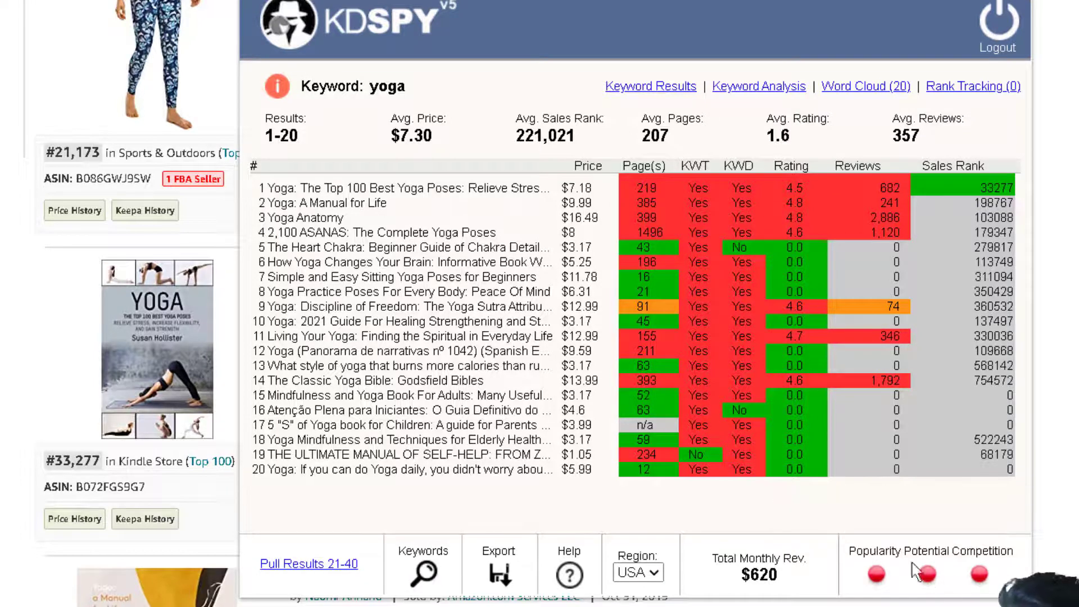
View the KDSPY Word Cloud for yoga and bring up a blank Evernote note.
{"action": "left_click", "coordinate": [896, 90]}
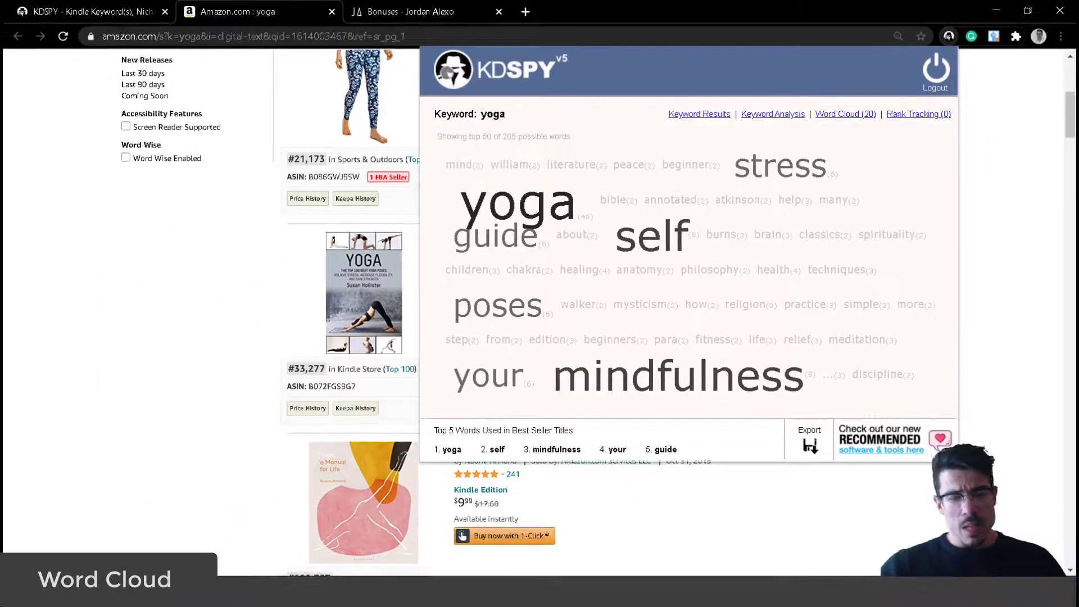
{"action": "mouse_move", "coordinate": [261, 564]}
{"action": "left_click", "coordinate": [312, 540]}
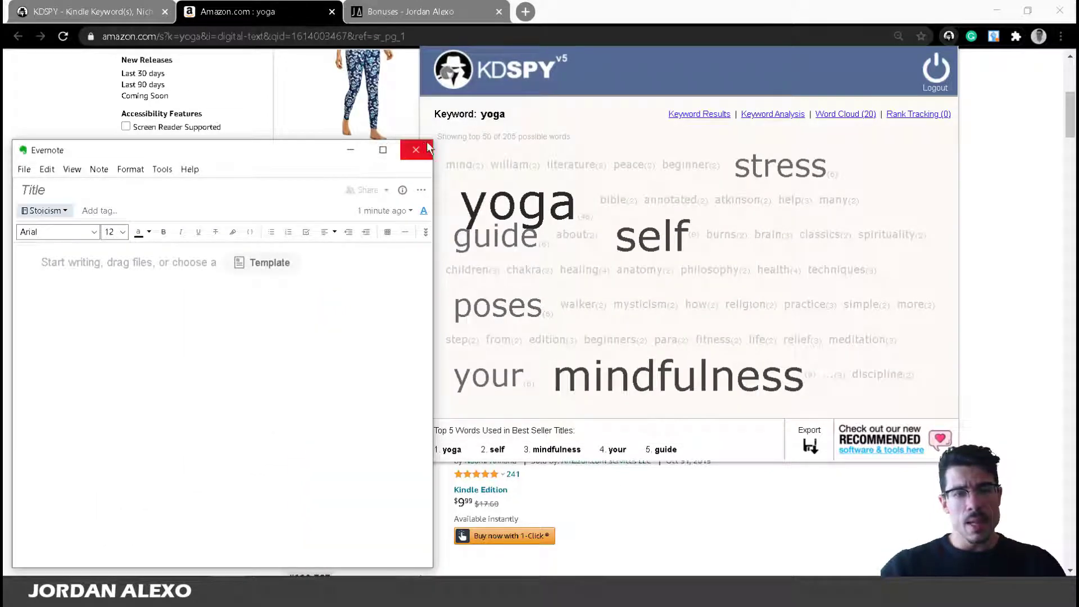
Bring the blank Evernote note back up and narrow it so it sits beside the KDSPY Word Cloud.
{"action": "left_click", "coordinate": [433, 138]}
{"action": "mouse_move", "coordinate": [261, 565]}
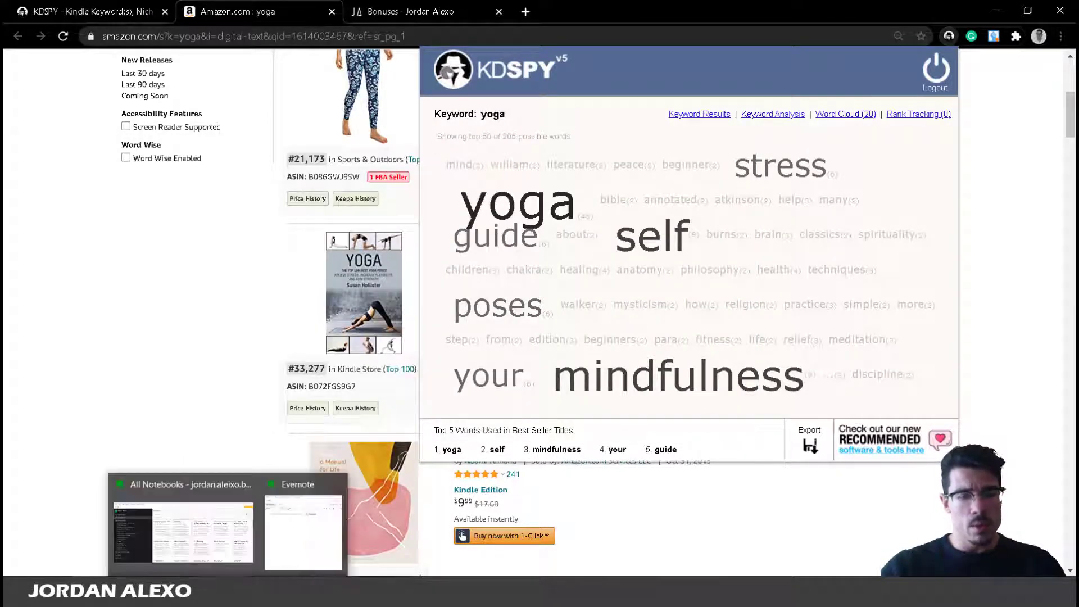
{"action": "left_click", "coordinate": [283, 549]}
{"action": "left_click_drag", "start_coordinate": [234, 153], "coordinate": [248, 85]}
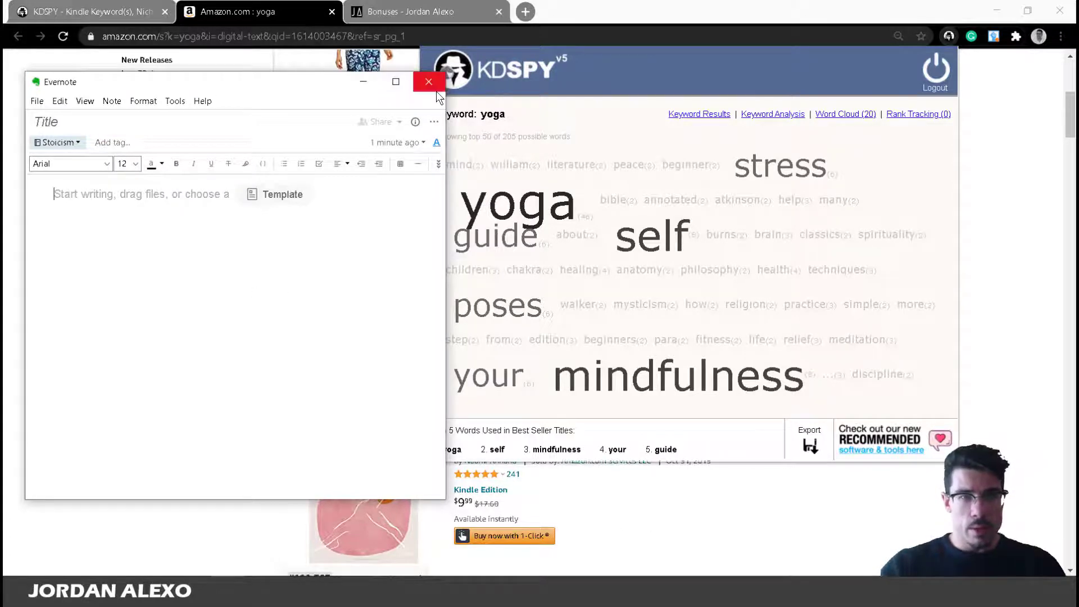
{"action": "left_click_drag", "start_coordinate": [445, 95], "coordinate": [310, 133]}
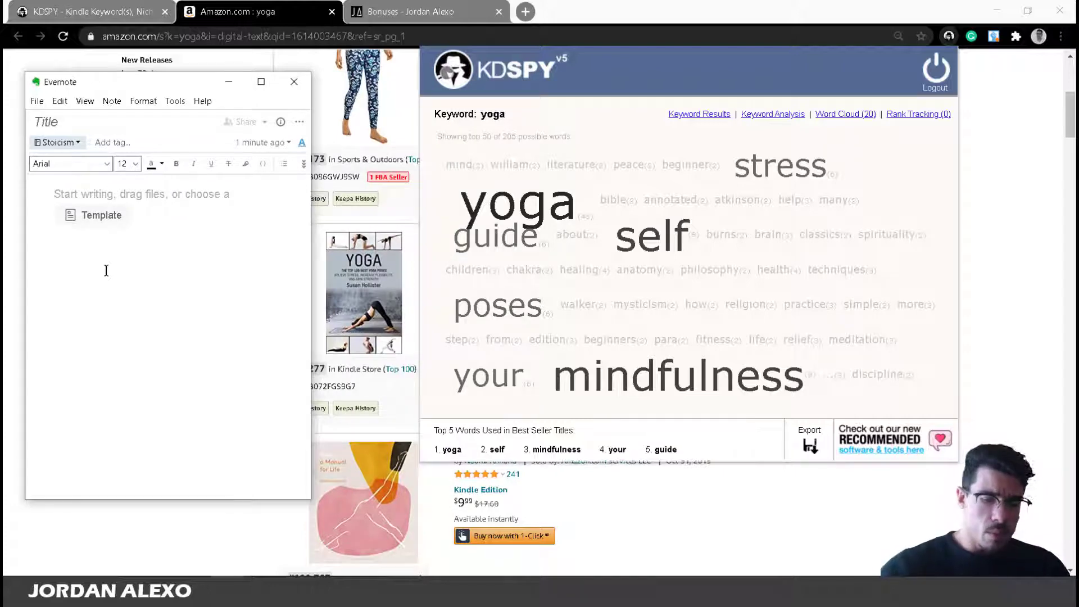
Write "yoga guide" and "yoga poses" on separate lines of the note.
{"action": "type", "text": "yoga"}
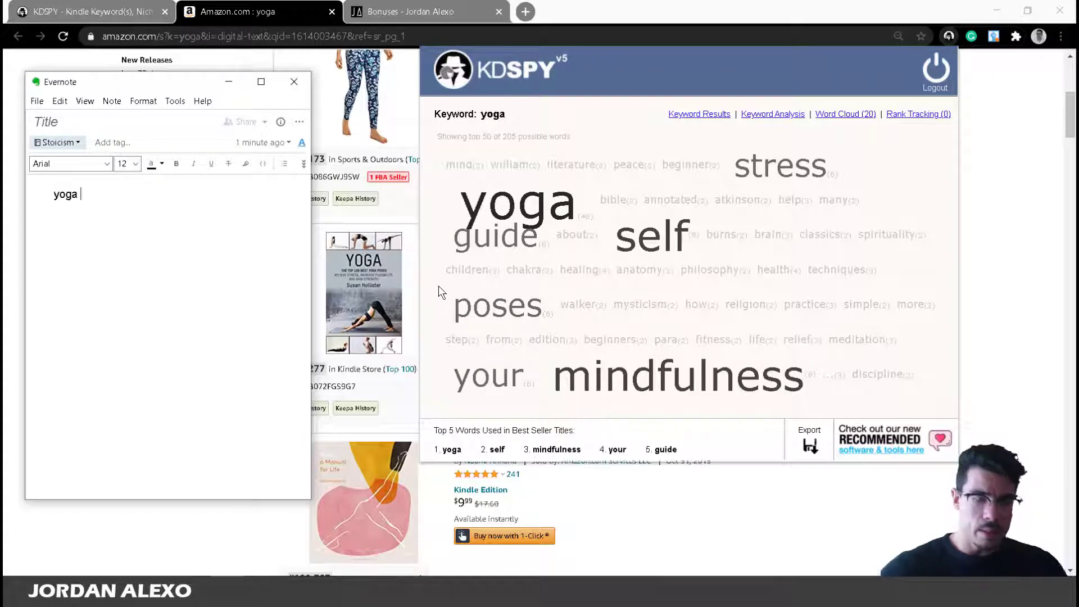
{"action": "type", "text": " guide"}
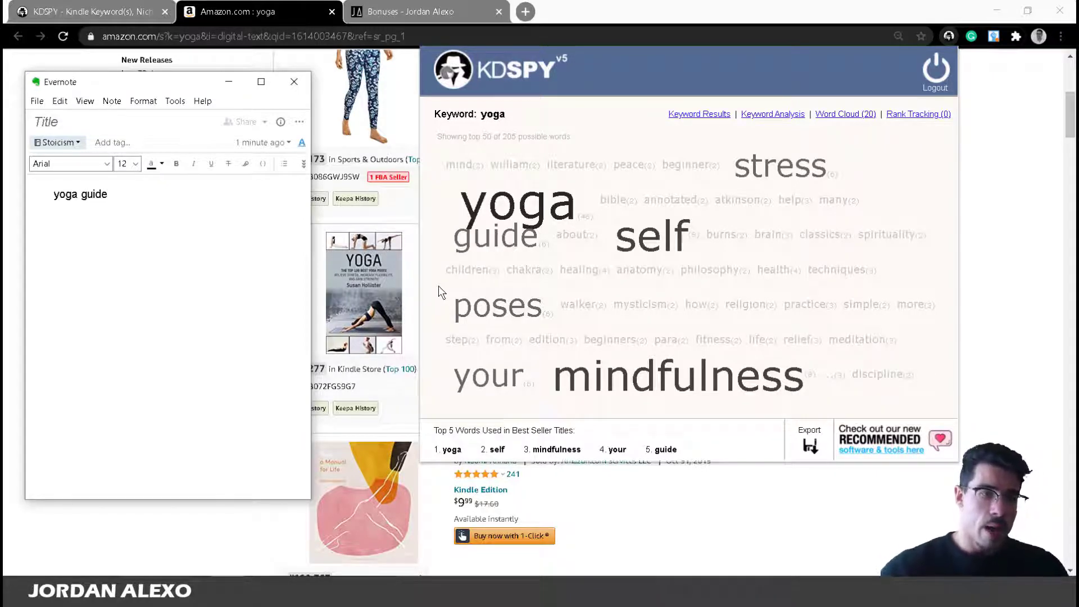
{"action": "key", "text": "Return"}
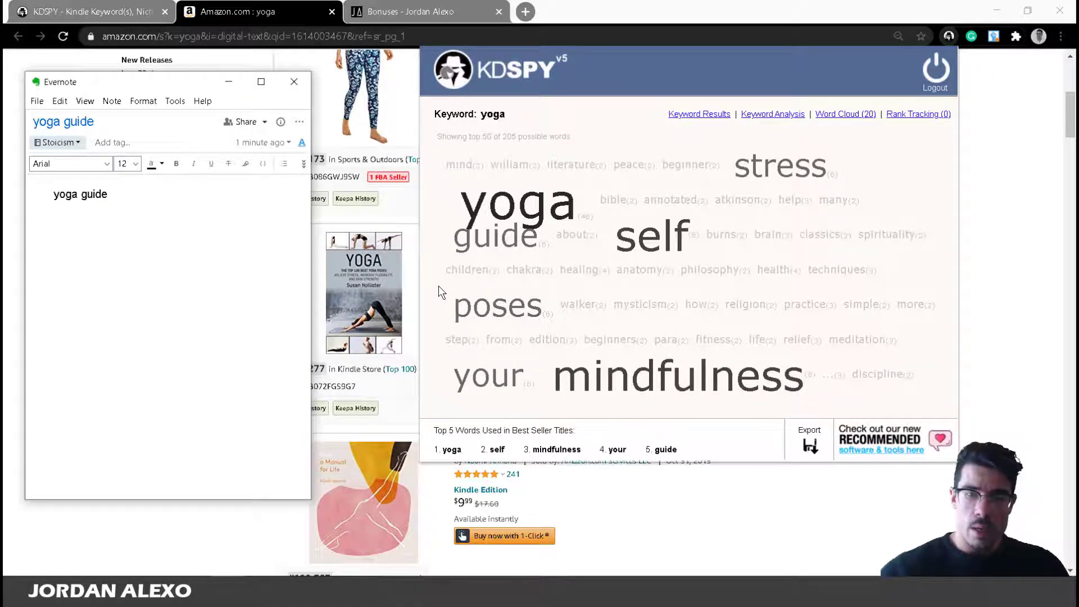
{"action": "type", "text": "yiga"}
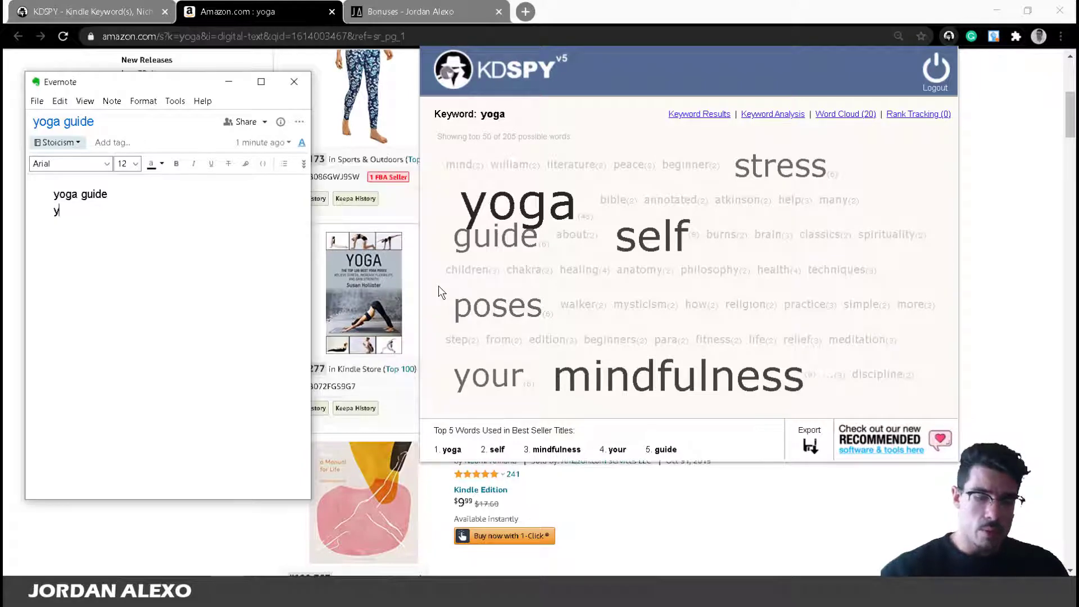
{"action": "key", "text": "BackSpace"}
{"action": "key", "text": "BackSpace"}
{"action": "key", "text": "BackSpace"}
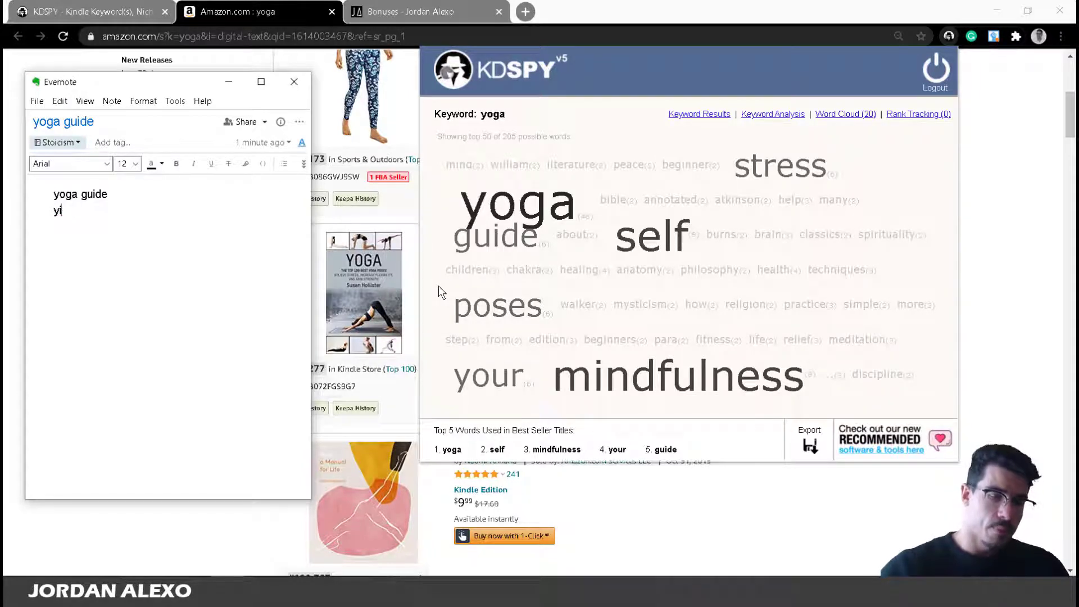
{"action": "type", "text": "oga"}
{"action": "key", "text": "BackSpace"}
{"action": "key", "text": "BackSpace"}
{"action": "key", "text": "BackSpace"}
{"action": "key", "text": "BackSpace"}
{"action": "type", "text": "oga"}
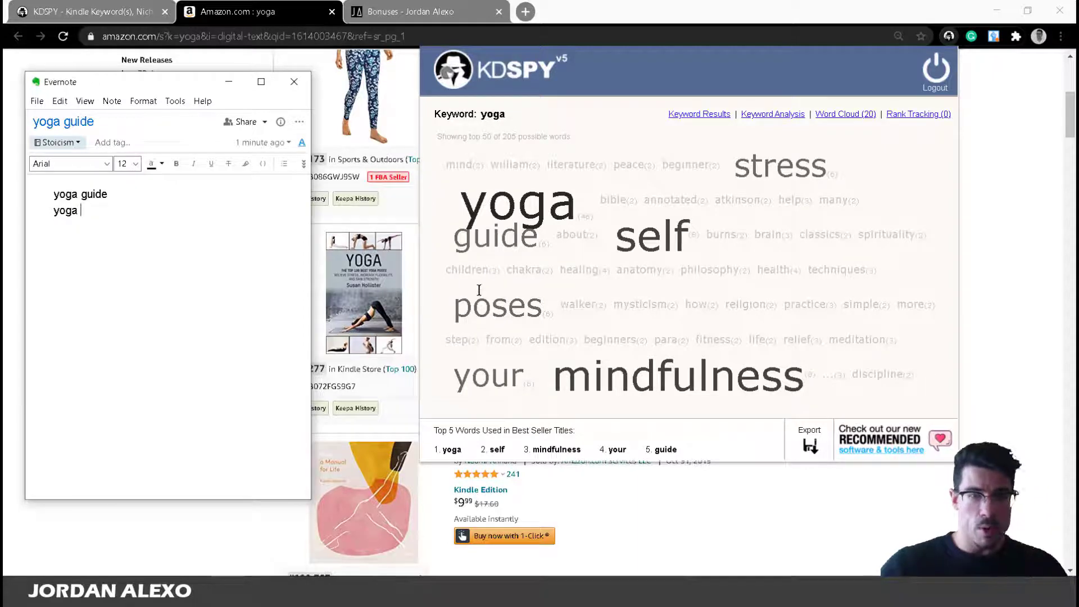
{"action": "type", "text": " poses "}
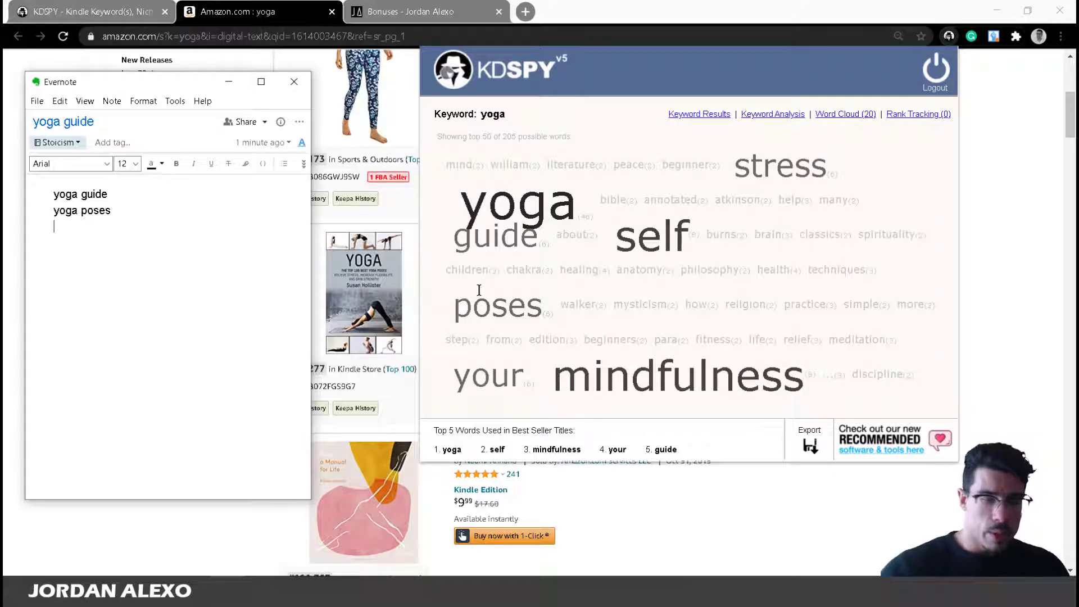
Add "mindfulness", "yoga for beginners" and "yoga techniques" to the note, each on its own line.
{"action": "type", "text": "mi"}
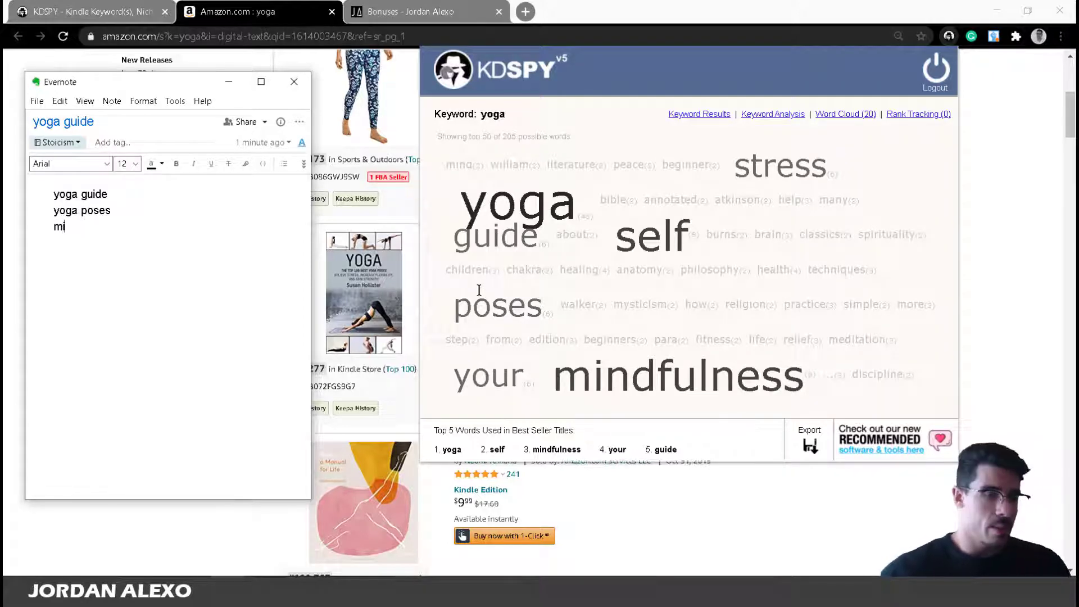
{"action": "type", "text": "ndfulness"}
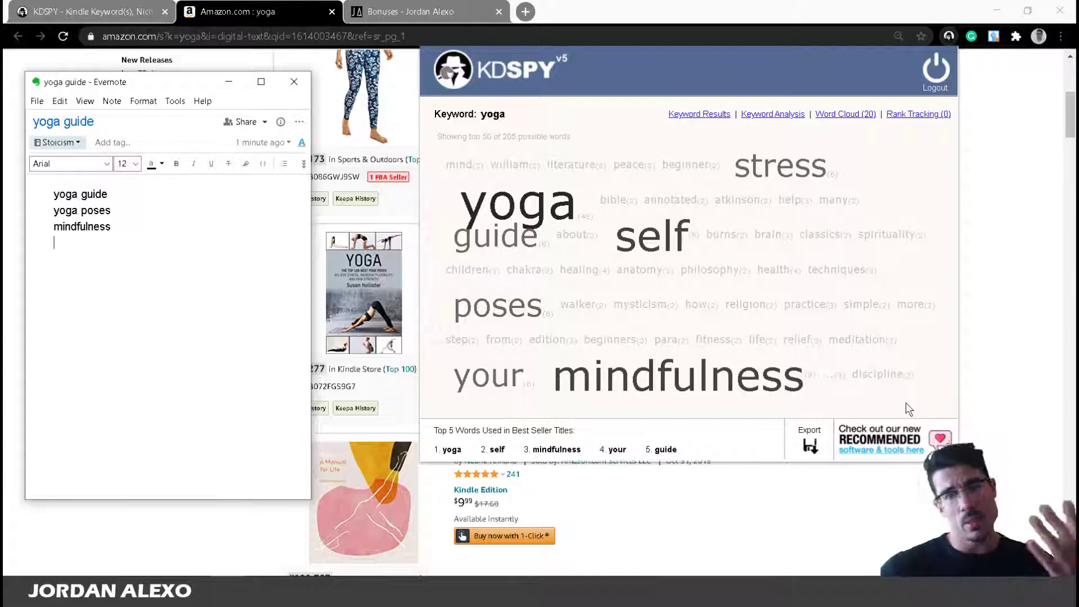
{"action": "key", "text": "Return"}
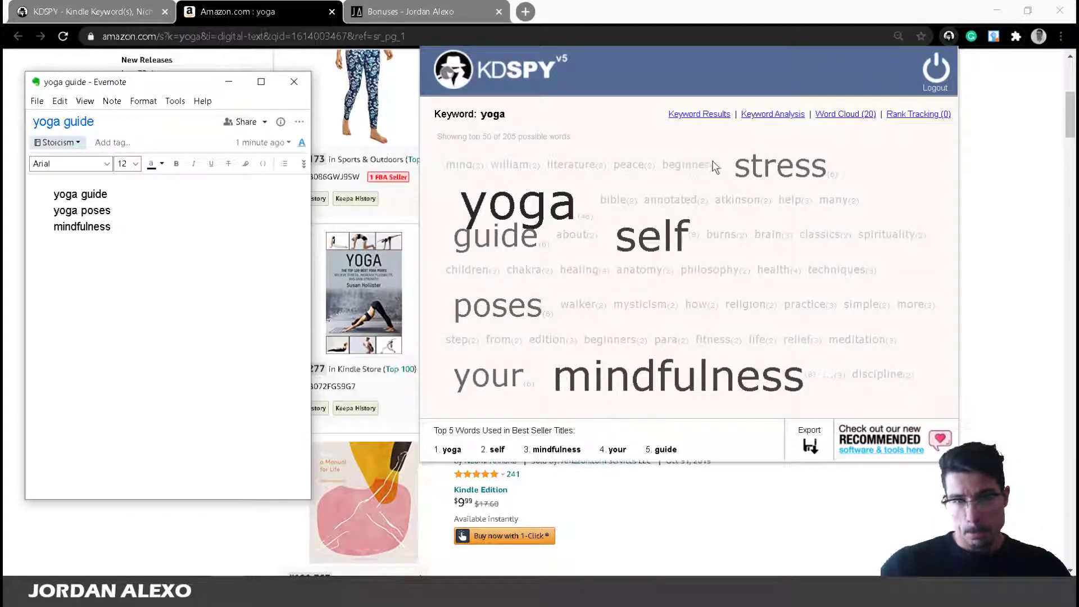
{"action": "type", "text": "yoga for begi"}
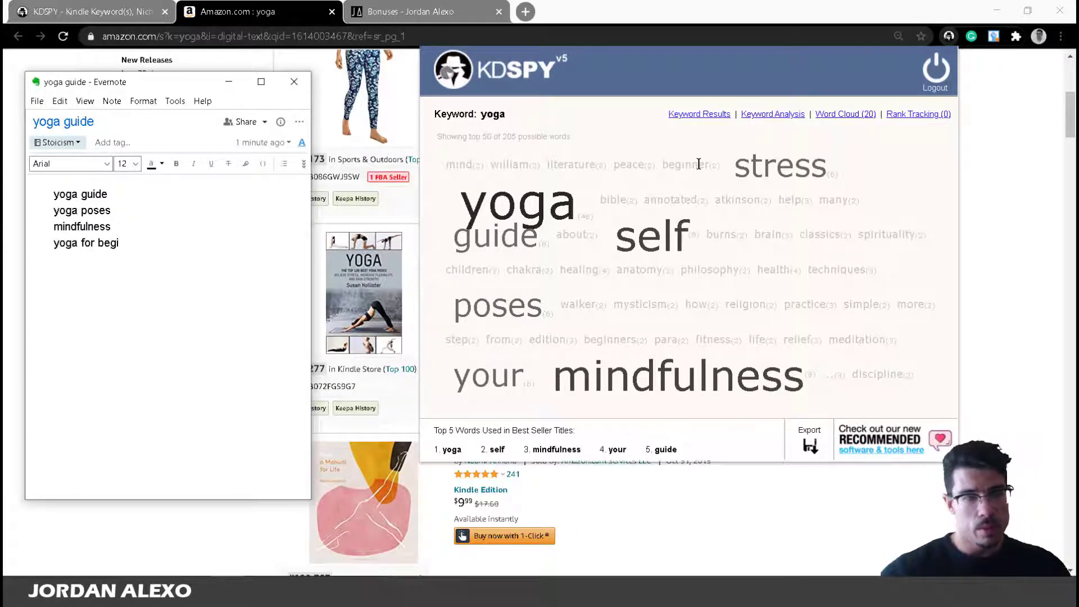
{"action": "type", "text": "nners"}
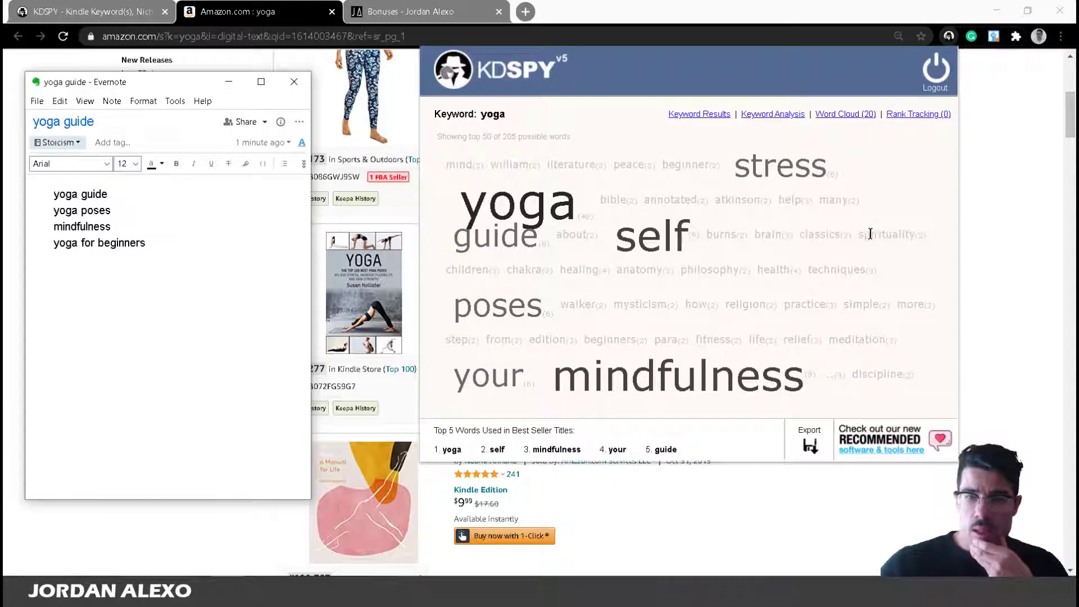
{"action": "key", "text": "Return"}
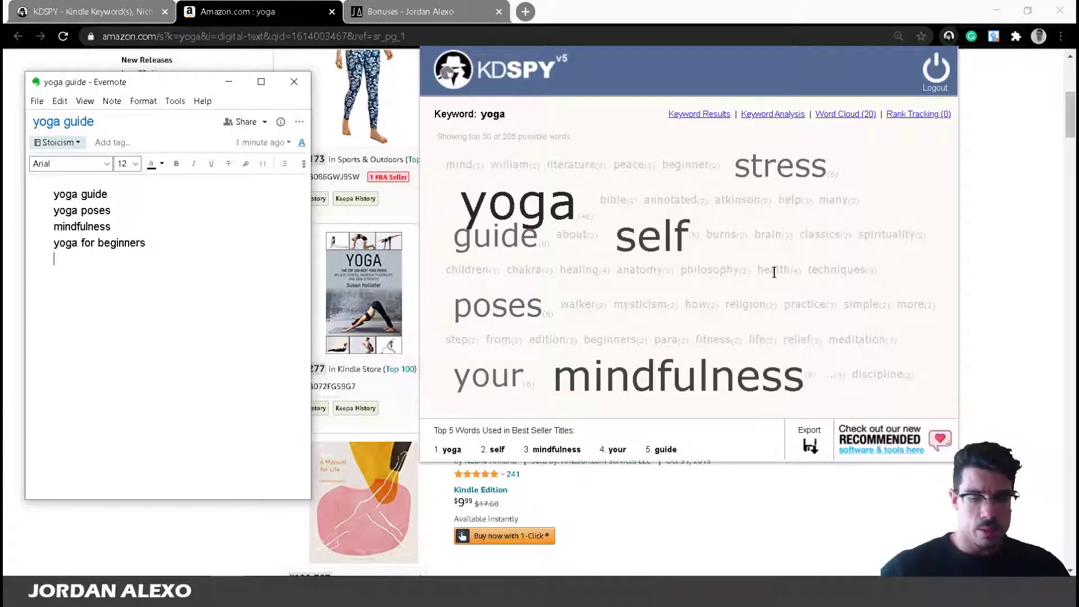
{"action": "type", "text": "yoga techniqye"}
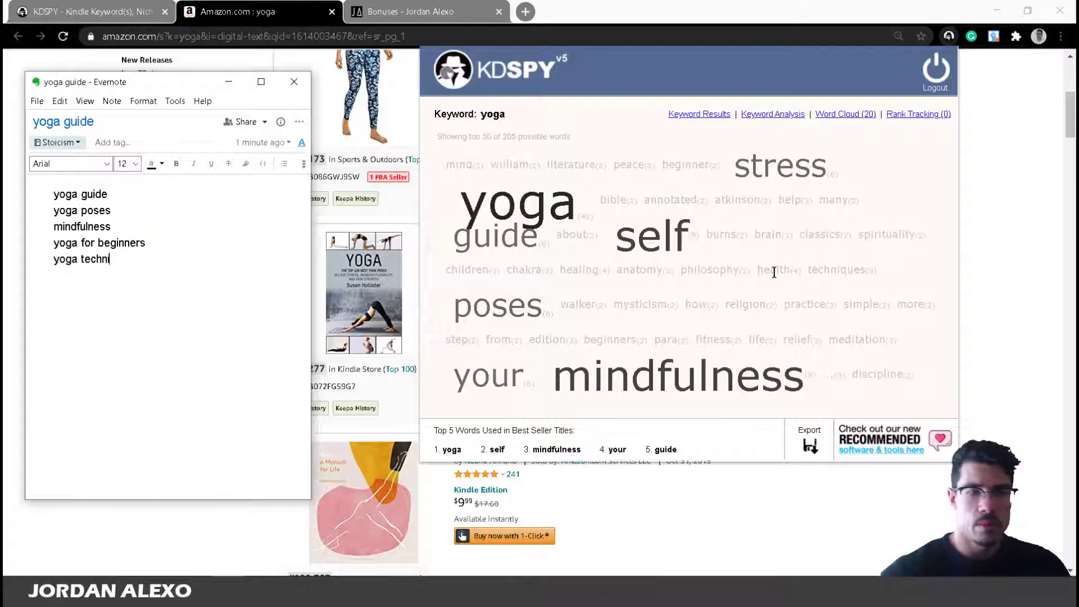
{"action": "type", "text": "ues"}
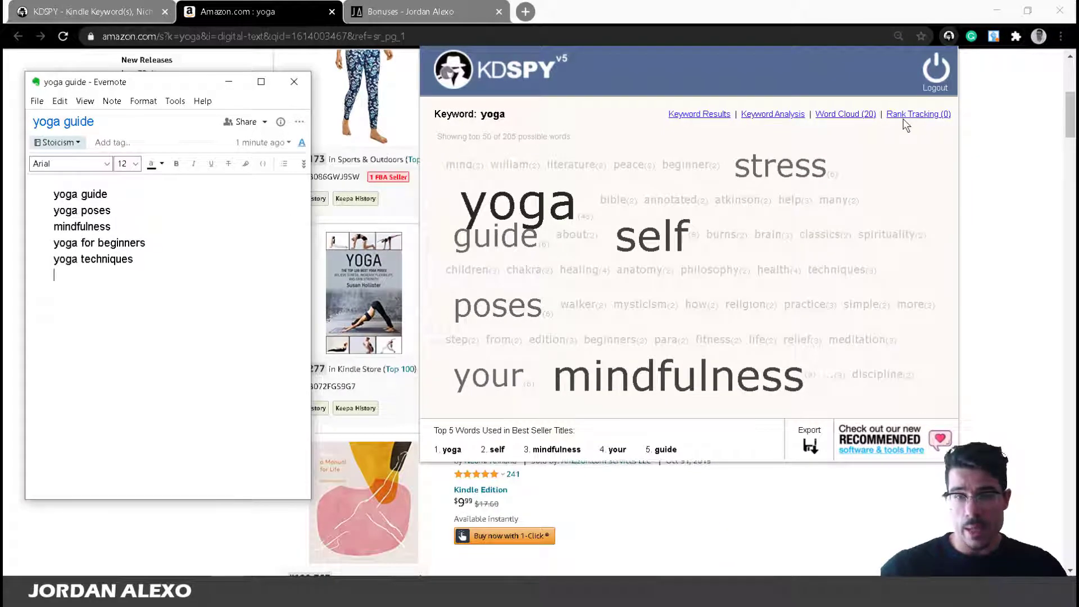
Return to the KDSPY keyword results and start sales rank tracking for "Yoga: The Top 100 Best Yoga Poses".
{"action": "left_click", "coordinate": [716, 118]}
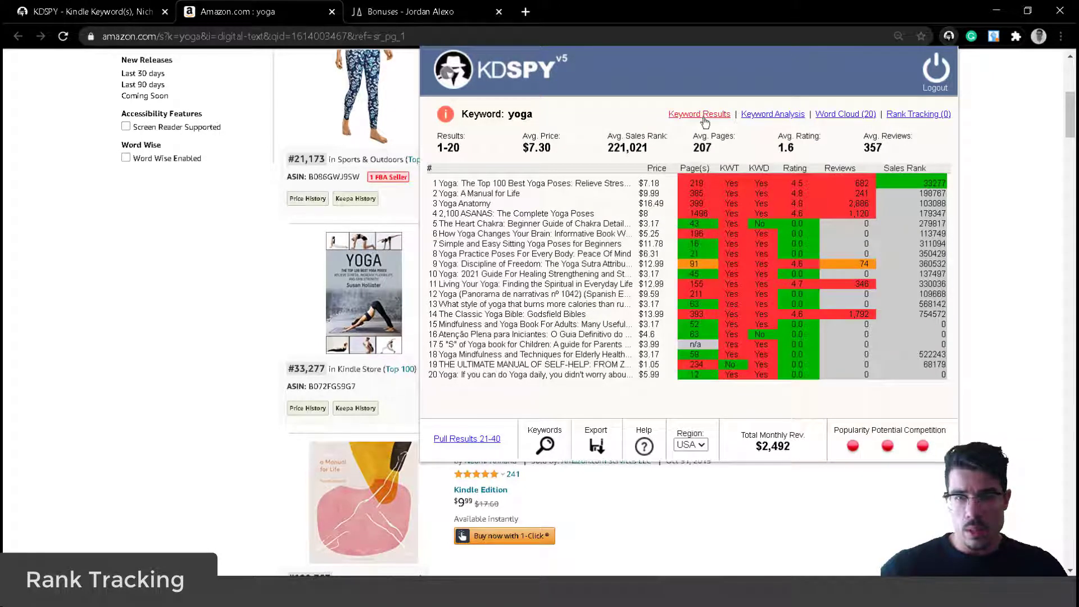
{"action": "left_click", "coordinate": [704, 121]}
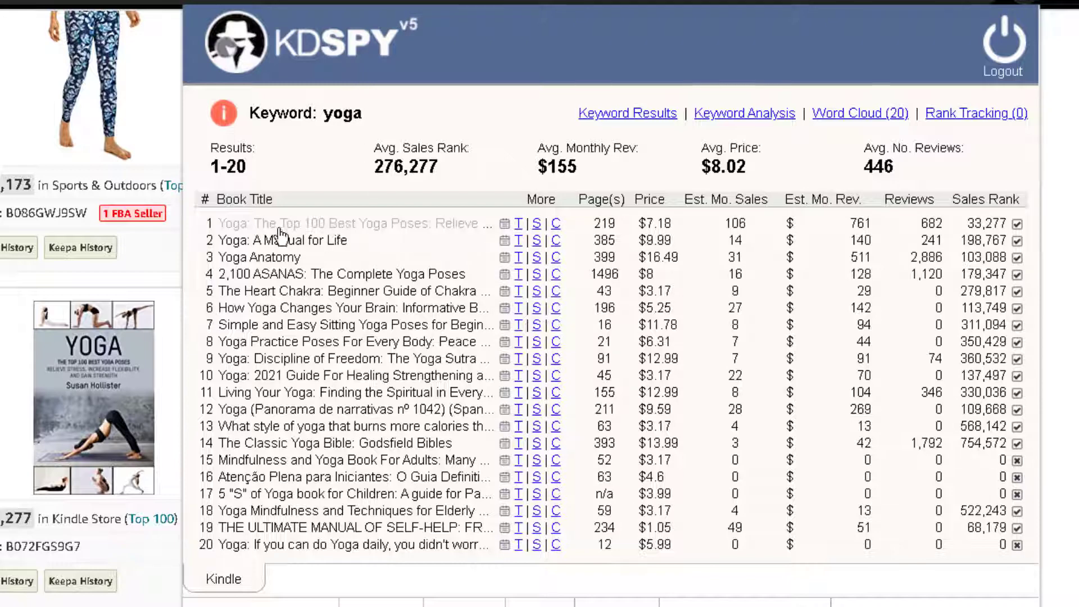
{"action": "mouse_move", "coordinate": [518, 236]}
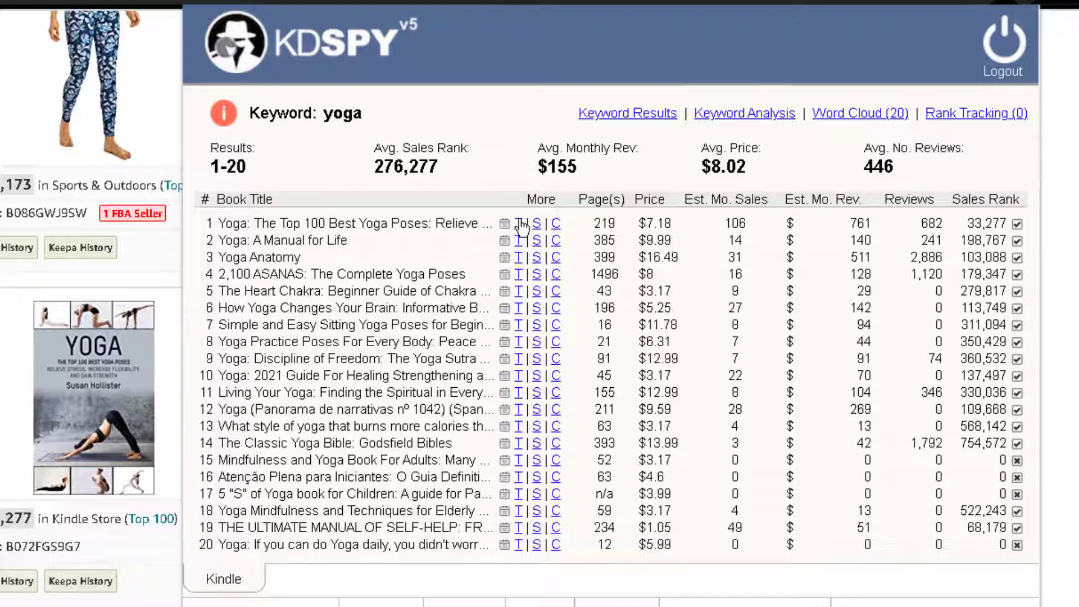
{"action": "left_click", "coordinate": [520, 223]}
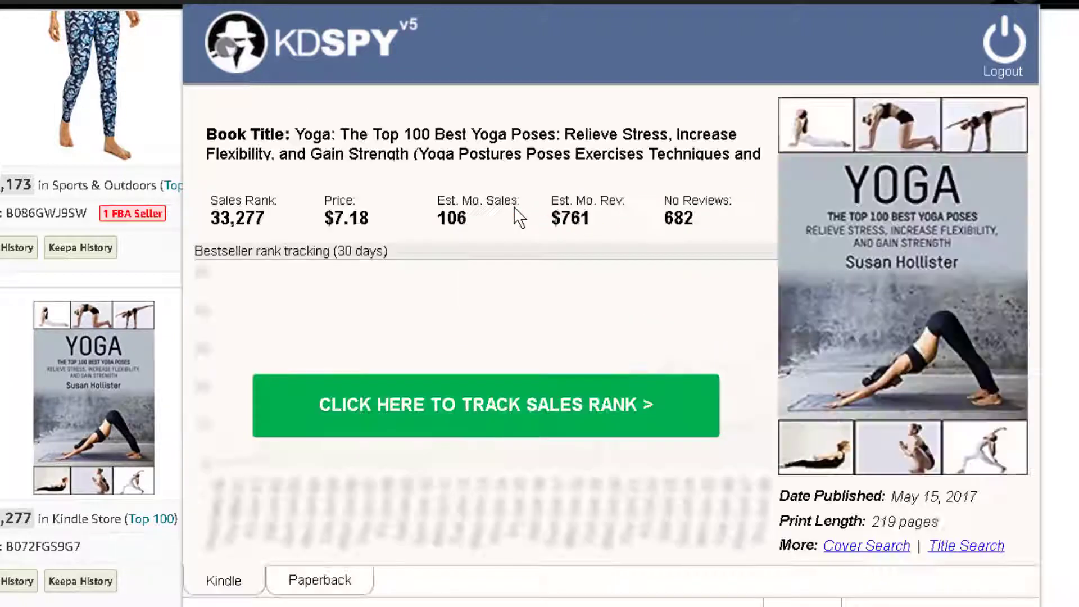
{"action": "left_click", "coordinate": [446, 411]}
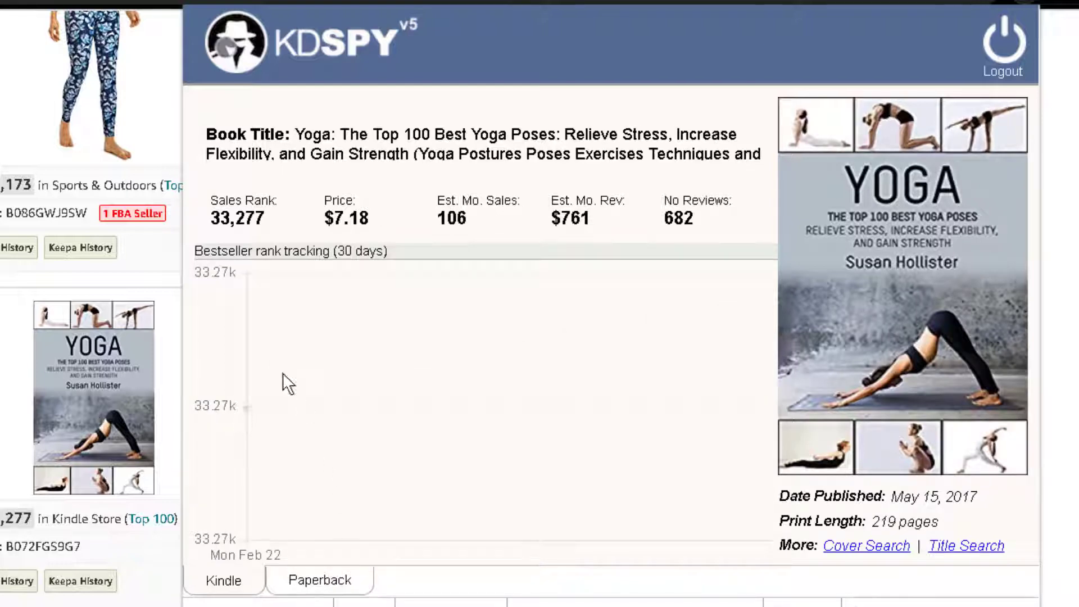
Check the tracked book's paperback rank data and switch back to its Kindle edition.
{"action": "mouse_move", "coordinate": [246, 419]}
{"action": "left_click", "coordinate": [341, 580]}
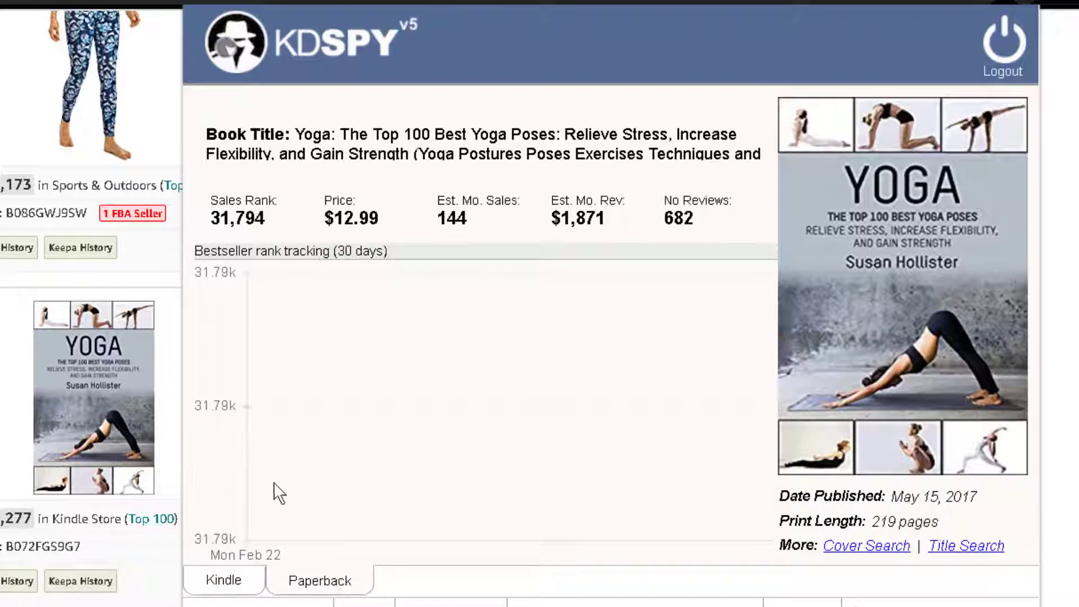
{"action": "left_click", "coordinate": [235, 585]}
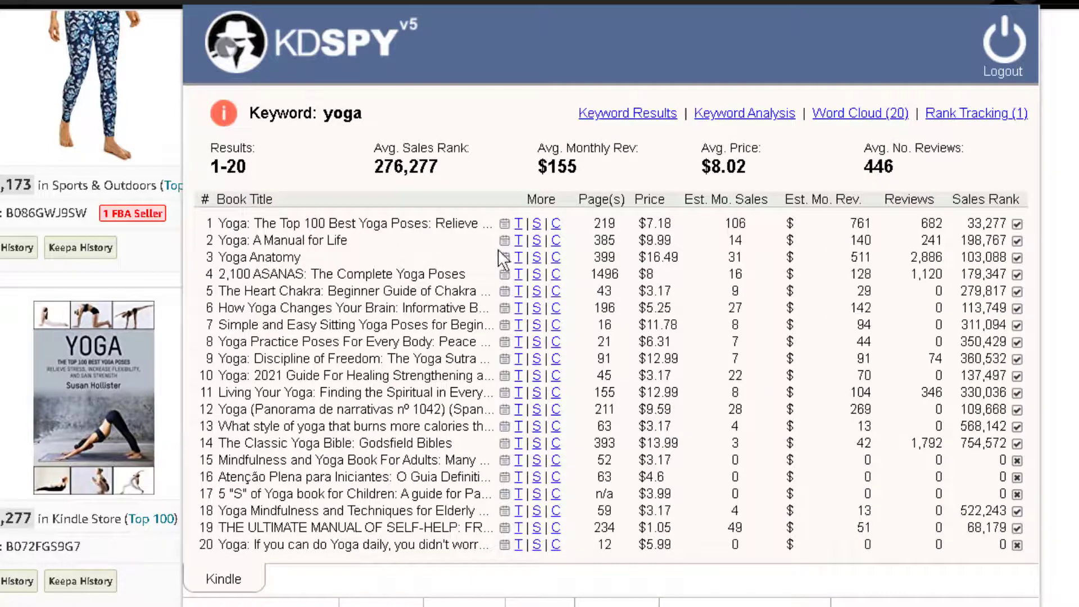
Start sales rank tracking for "Yoga: A Manual for Life" and view the Best Seller Rank Tracking list.
{"action": "left_click", "coordinate": [519, 249]}
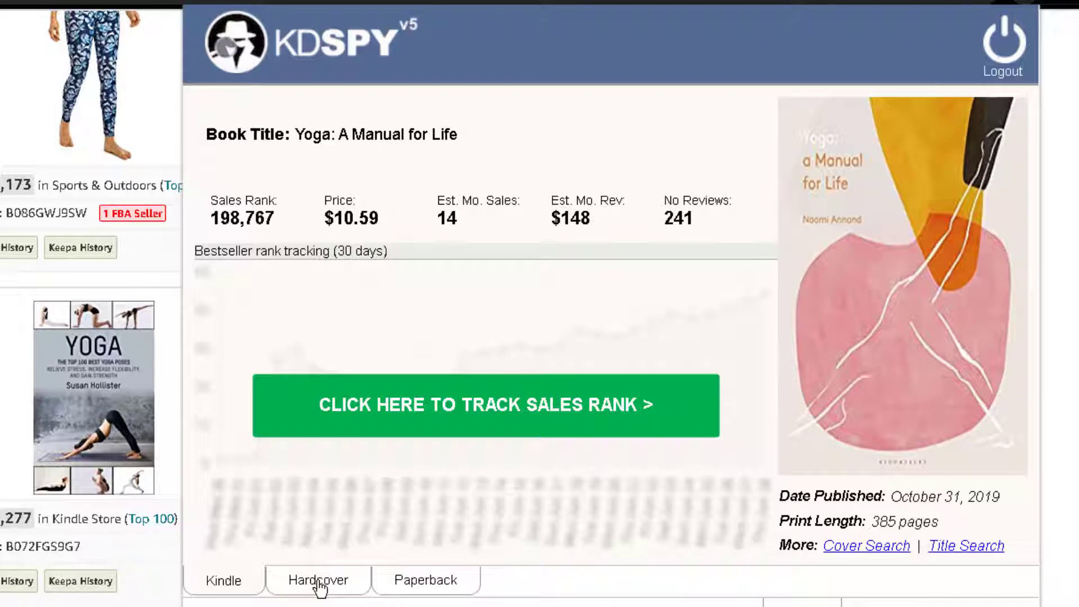
{"action": "left_click", "coordinate": [436, 400]}
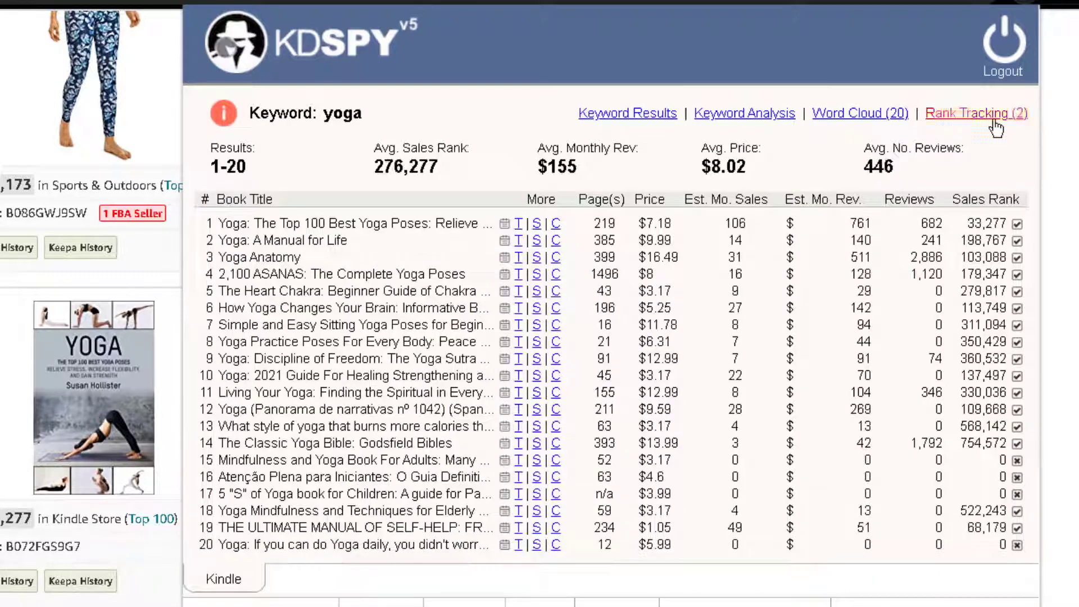
{"action": "left_click", "coordinate": [993, 118]}
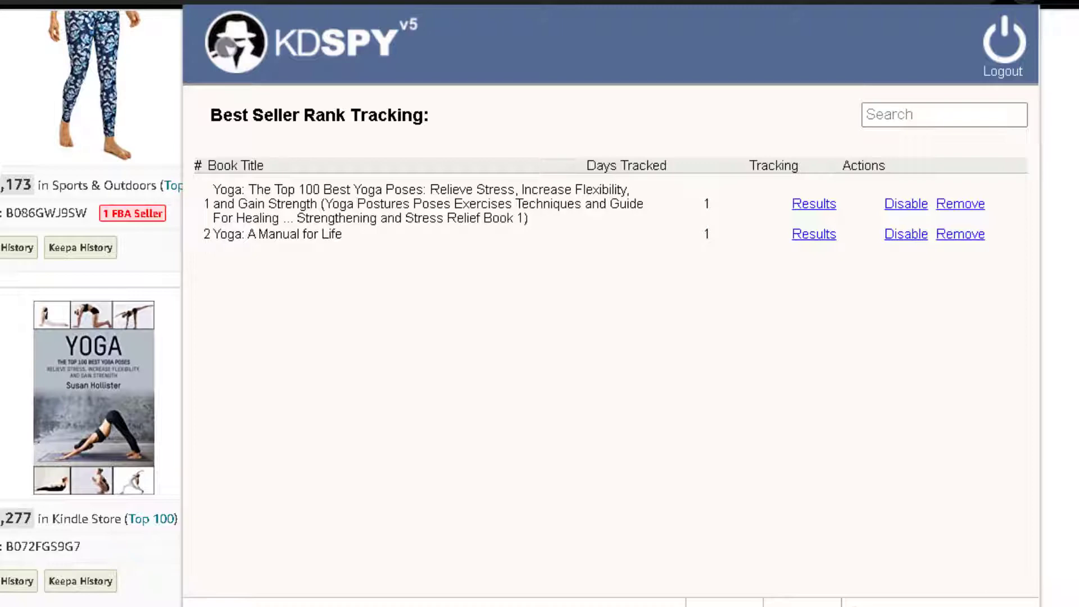
{"action": "scroll", "coordinate": [2, 346], "scroll_direction": "up", "scroll_amount": 6}
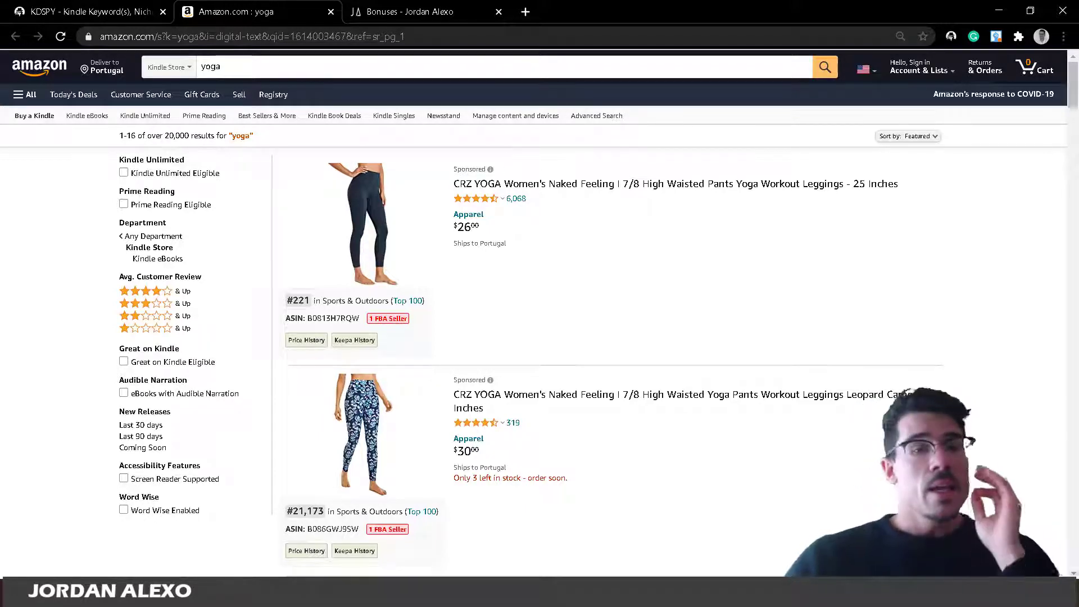
Review the Kindle Publishing Fiction and Non-Fiction templates on the bonuses page, from the author bio templates to the book cover images.
{"action": "left_click", "coordinate": [421, 18]}
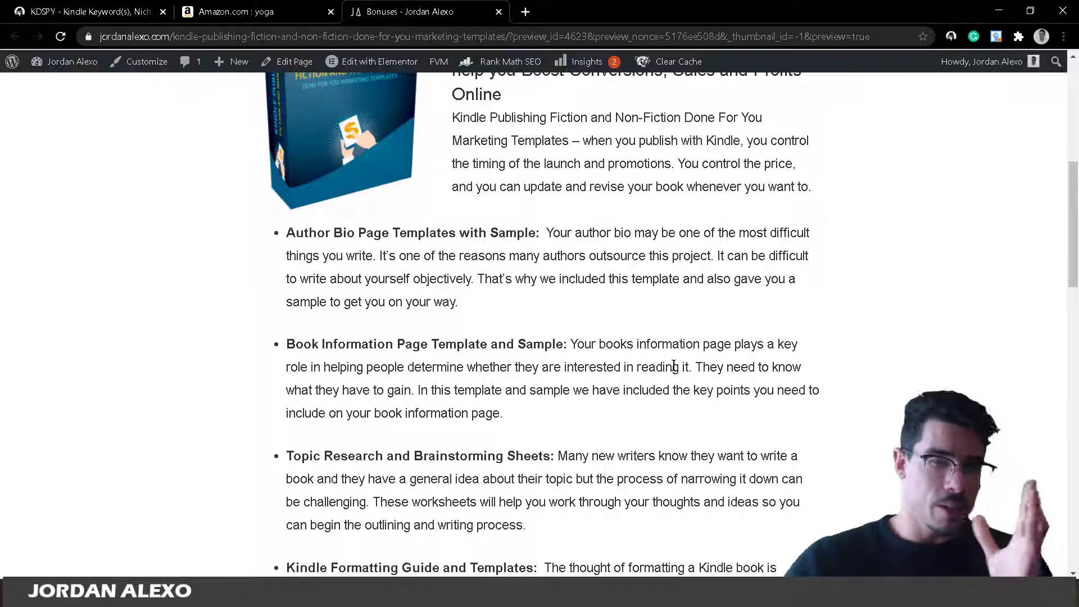
{"action": "scroll", "coordinate": [646, 368], "scroll_direction": "up", "scroll_amount": 1}
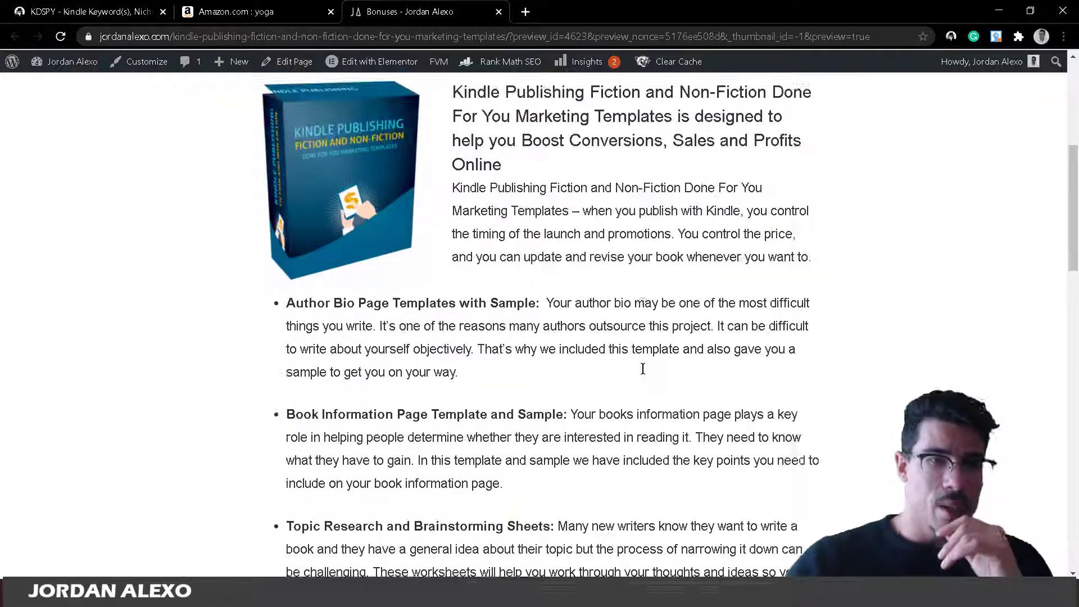
{"action": "scroll", "coordinate": [643, 369], "scroll_direction": "up", "scroll_amount": 1}
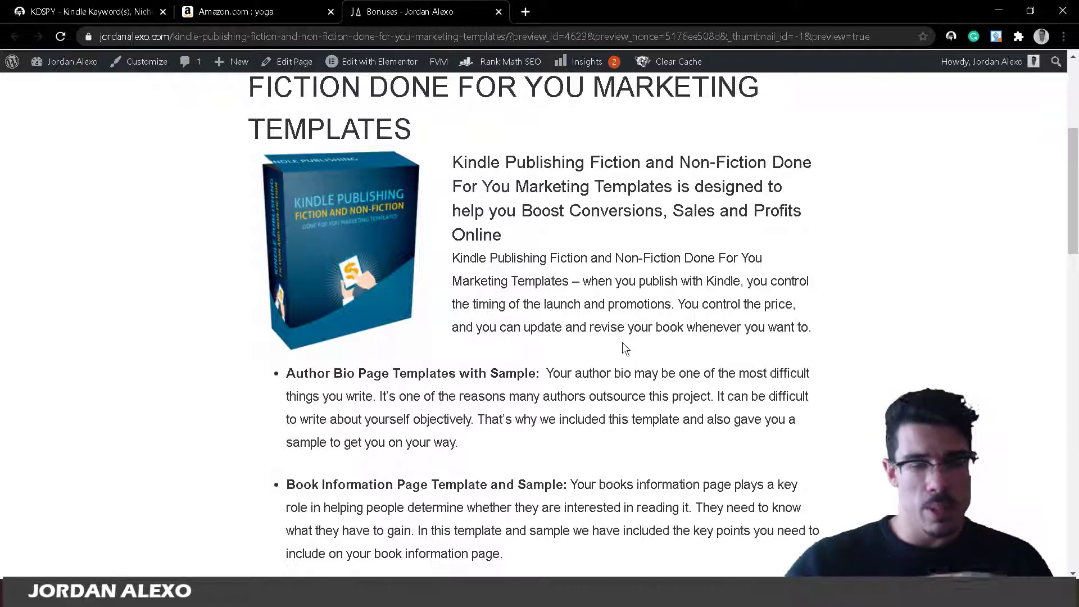
{"action": "scroll", "coordinate": [629, 363], "scroll_direction": "down", "scroll_amount": 1}
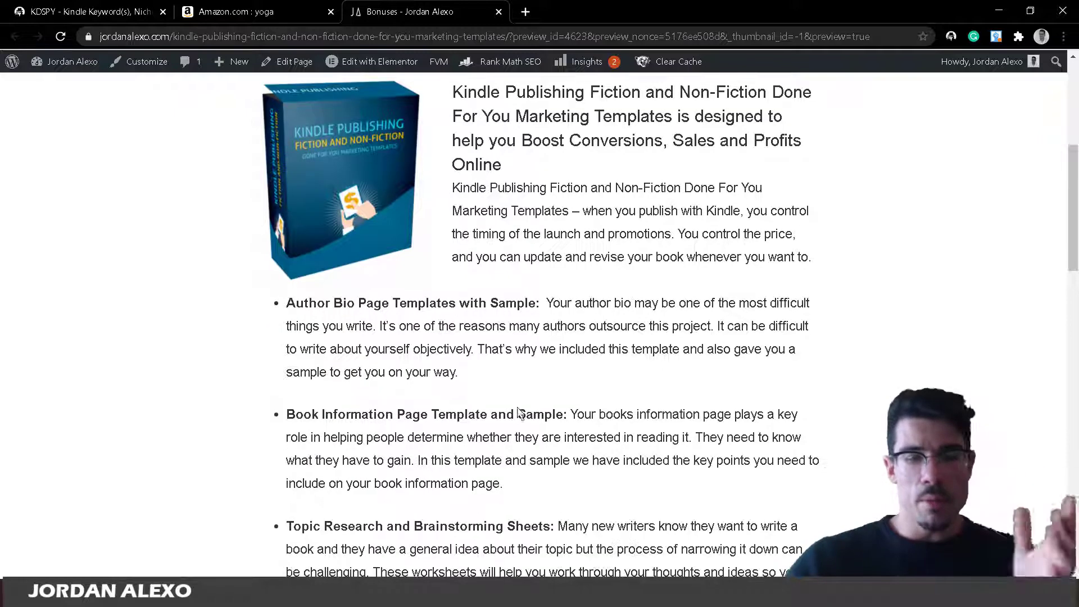
{"action": "scroll", "coordinate": [494, 438], "scroll_direction": "down", "scroll_amount": 1}
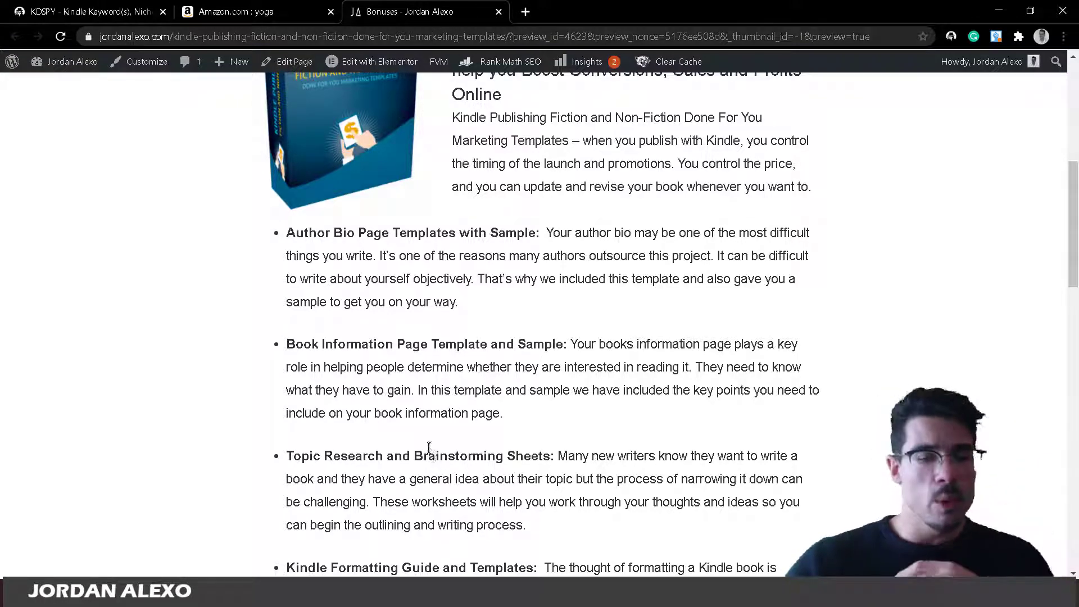
{"action": "scroll", "coordinate": [429, 444], "scroll_direction": "down", "scroll_amount": 2}
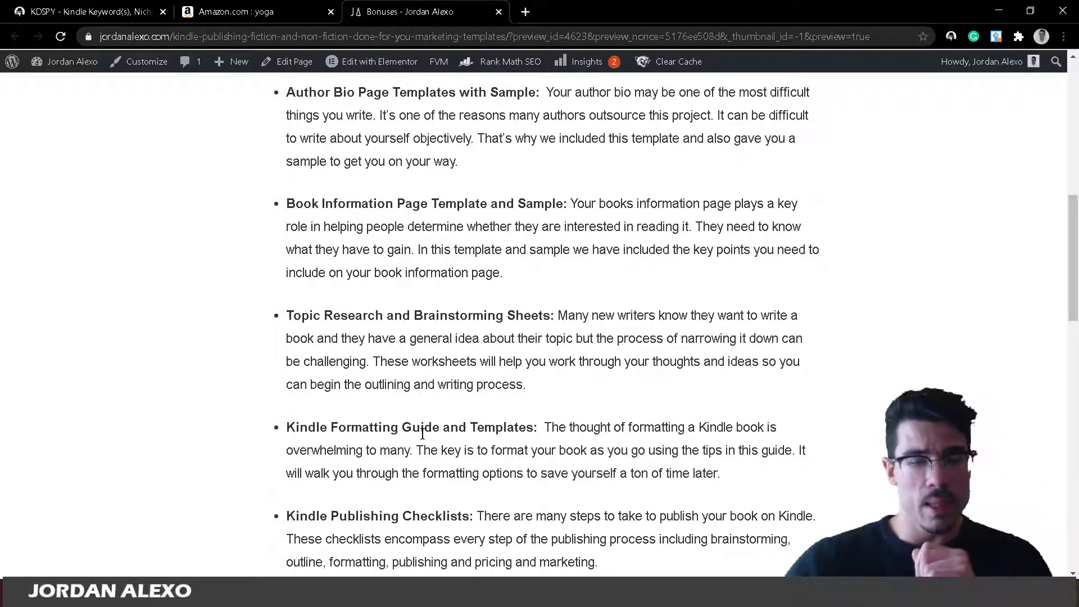
{"action": "scroll", "coordinate": [423, 432], "scroll_direction": "down", "scroll_amount": 1}
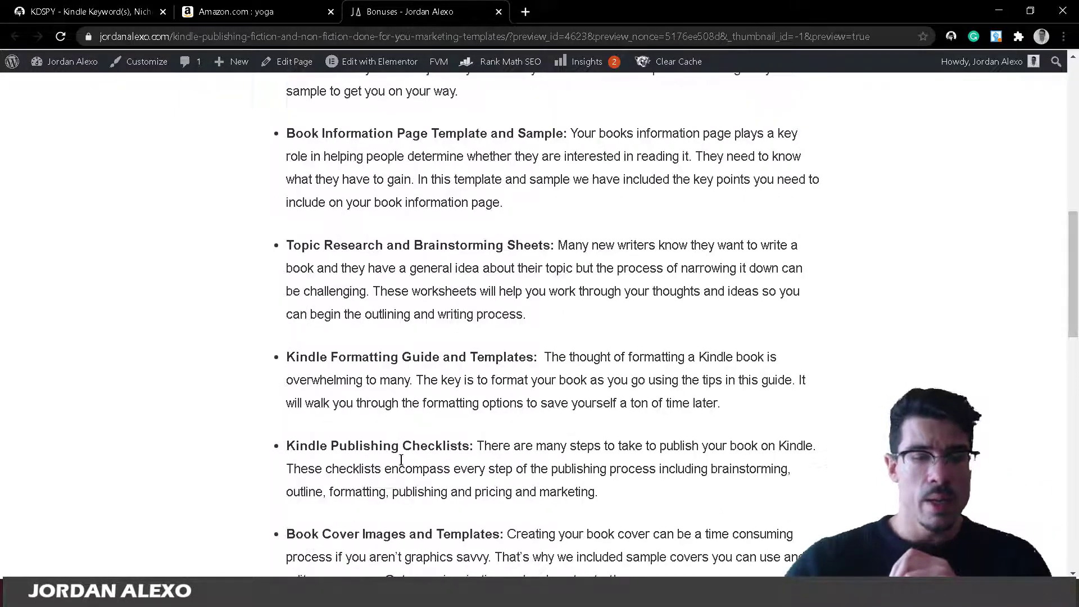
{"action": "scroll", "coordinate": [399, 462], "scroll_direction": "down", "scroll_amount": 2}
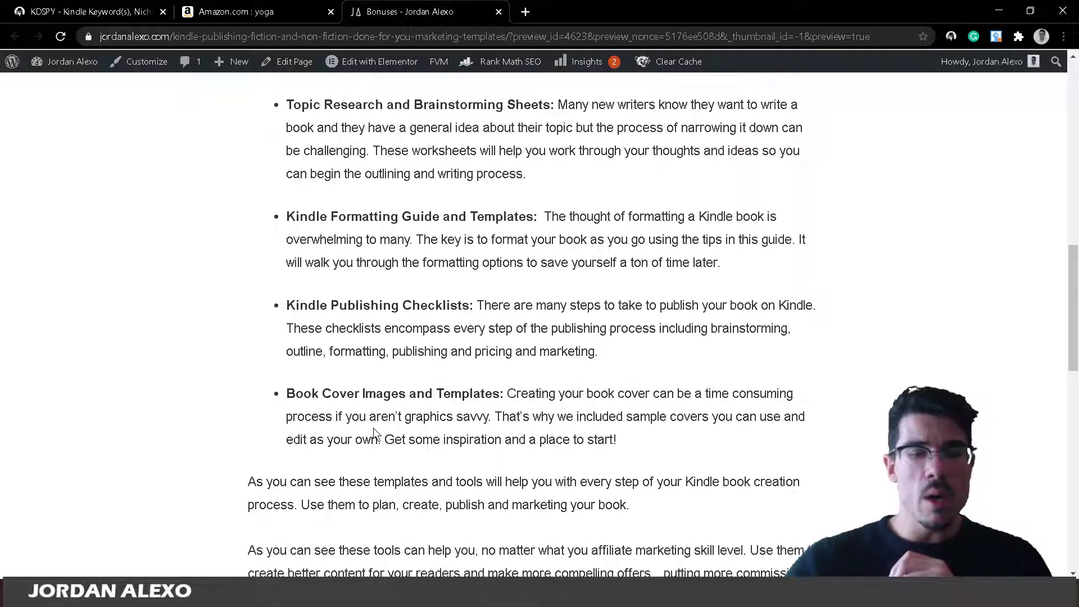